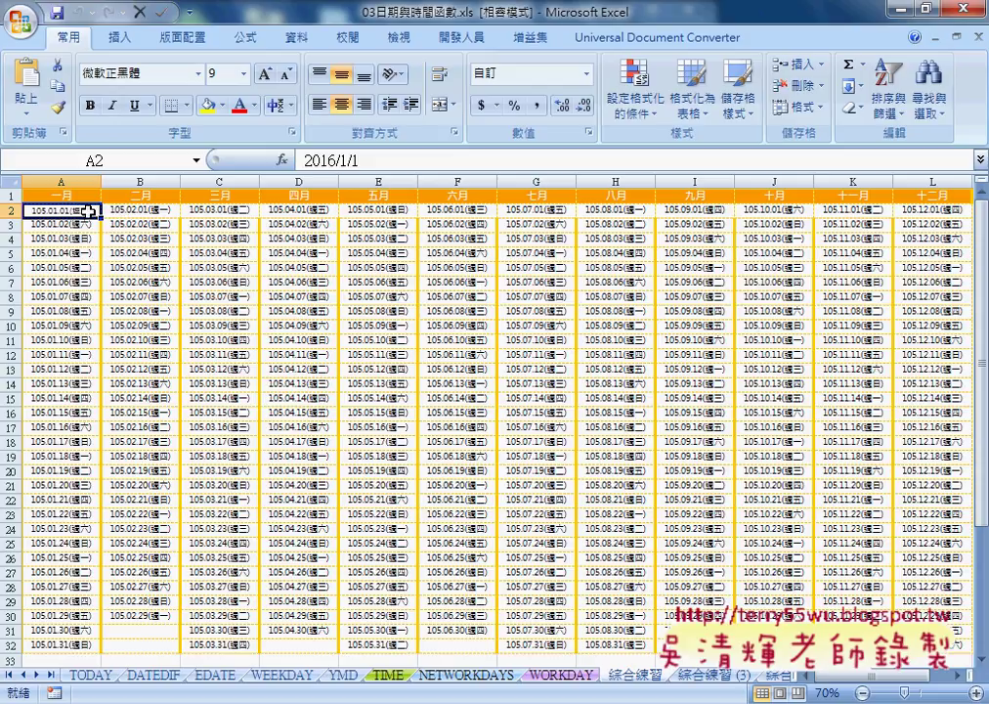
Step: Clear the month formulas in B2:L2 and all dates in A3:L32, leaving the start date in A2
{"action": "key", "text": "Right"}
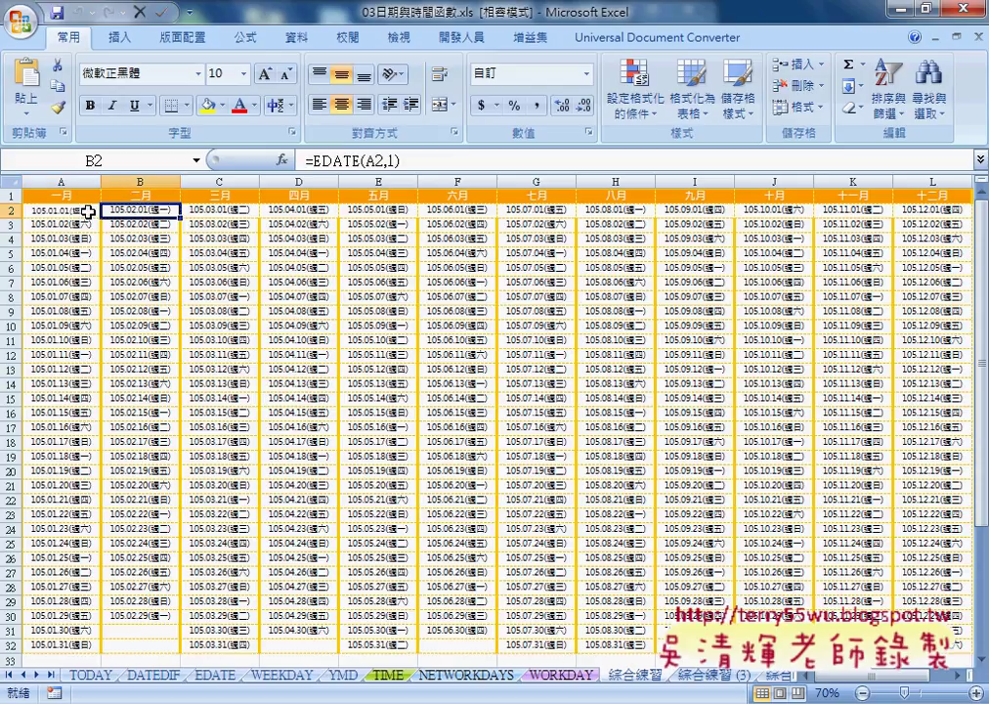
{"action": "key", "text": "ctrl+shift+Right"}
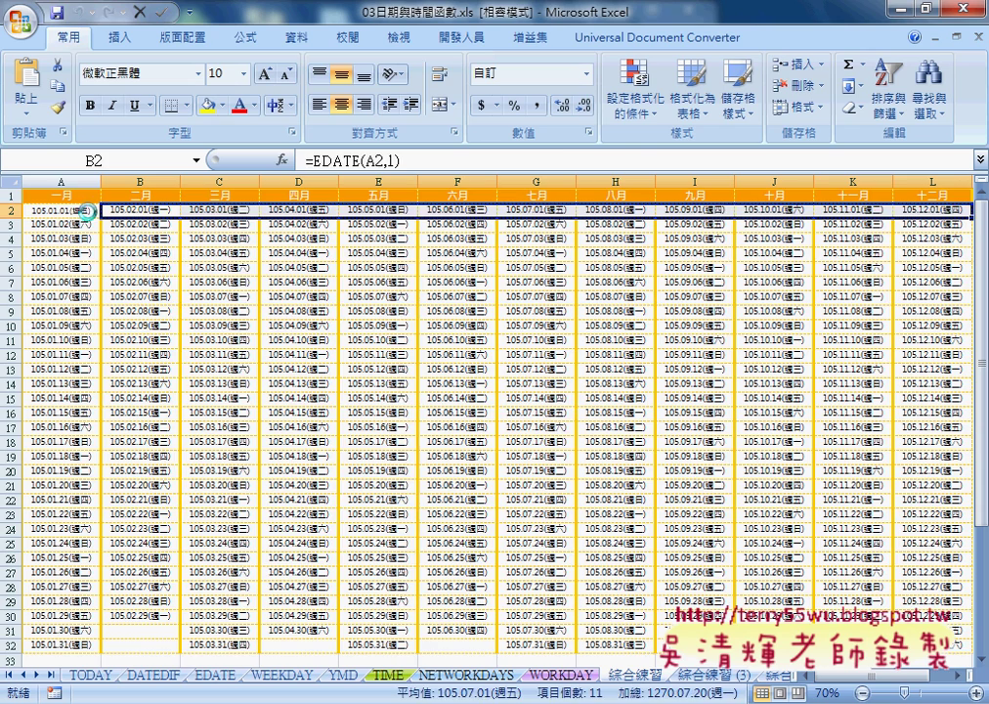
{"action": "key", "text": "Delete"}
{"action": "left_click", "coordinate": [64, 223]}
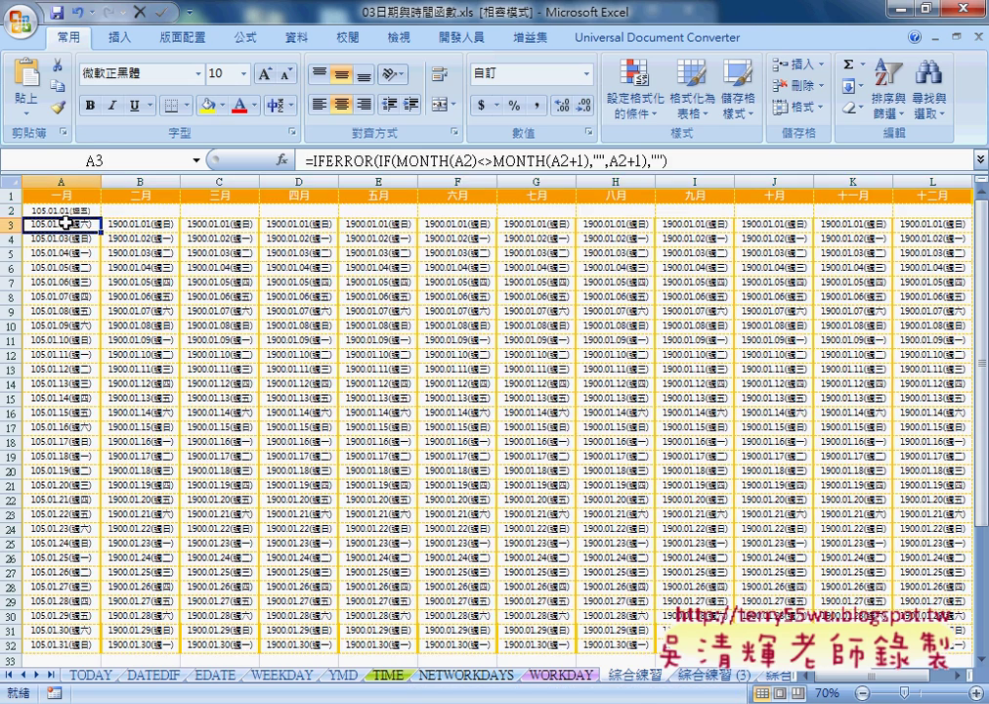
{"action": "key", "text": "ctrl+shift+Right"}
{"action": "key", "text": "ctrl+shift+Down"}
{"action": "key", "text": "Delete"}
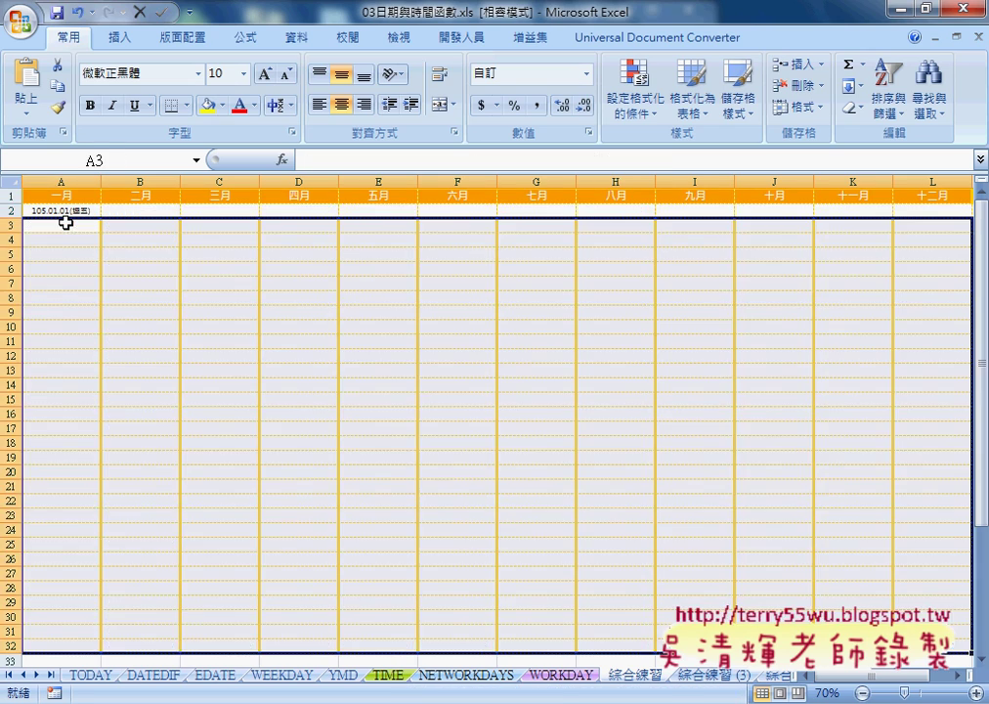
{"action": "left_click", "coordinate": [80, 210]}
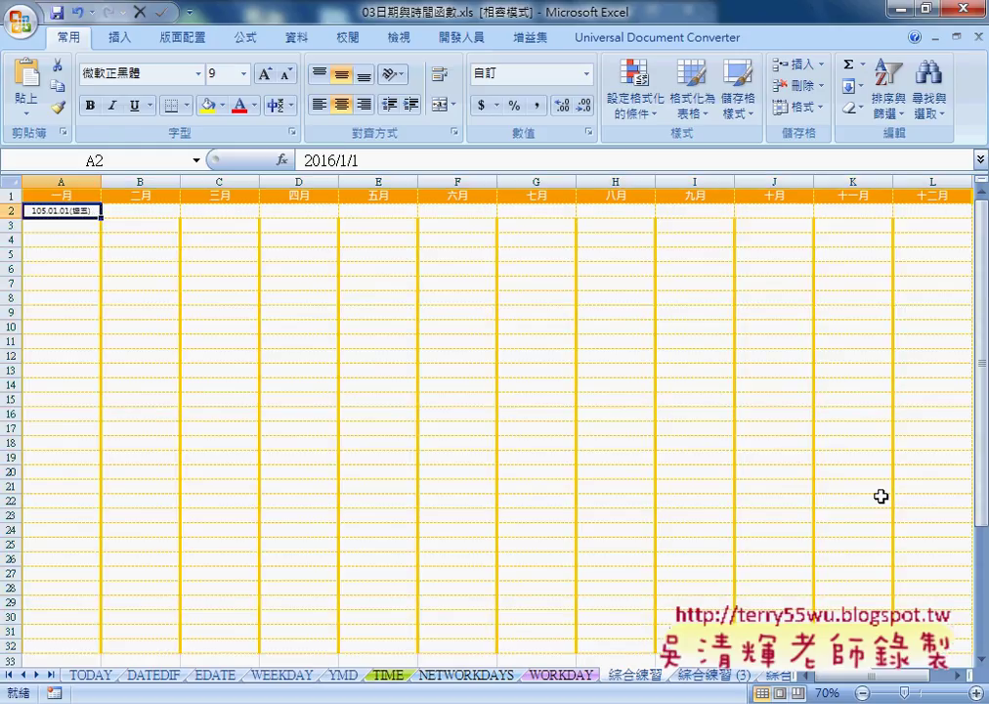
{"action": "left_click", "coordinate": [976, 693]}
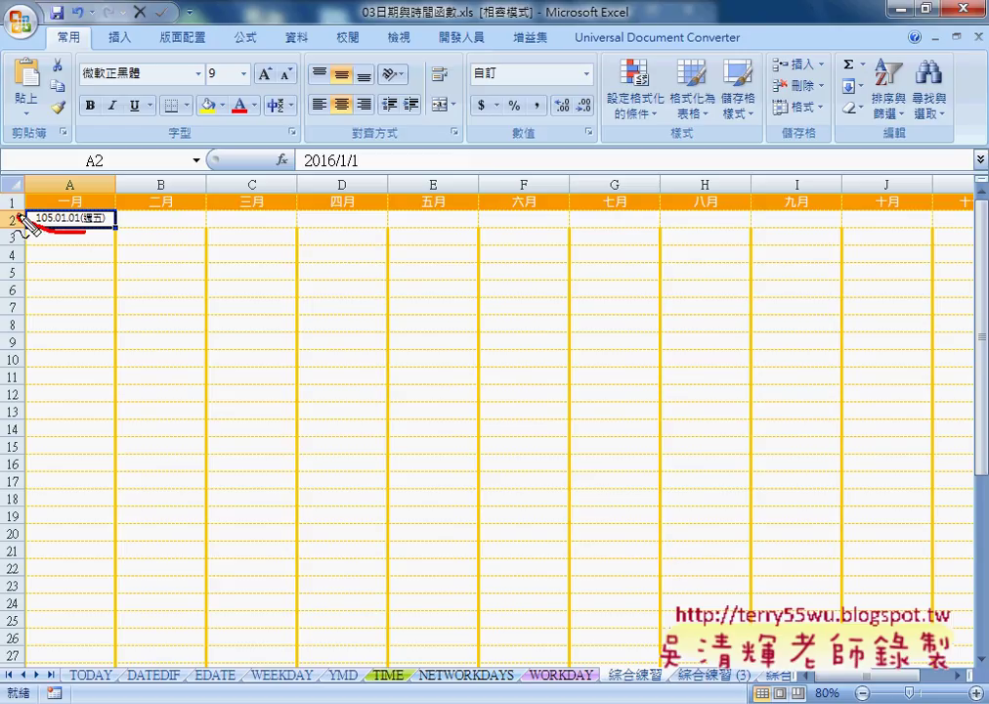
{"action": "left_click_drag", "start_coordinate": [95, 231], "coordinate": [69, 235]}
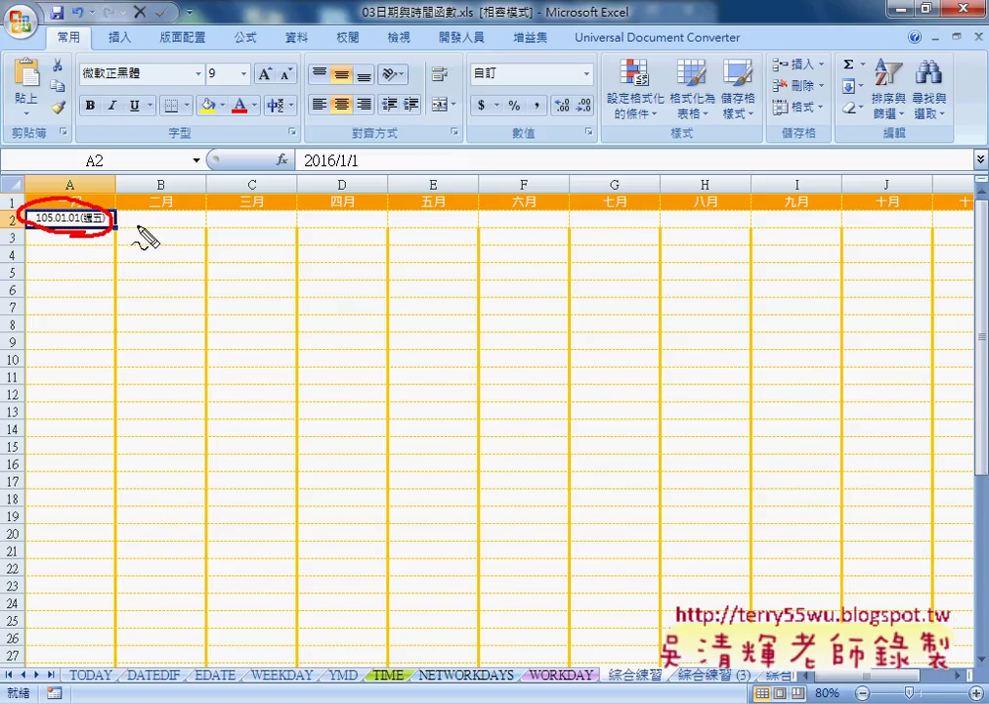
{"action": "left_click_drag", "start_coordinate": [132, 234], "coordinate": [123, 227]}
{"action": "mouse_move", "coordinate": [202, 222]}
{"action": "left_mouse_down"}
{"action": "mouse_move", "coordinate": [396, 222]}
{"action": "mouse_move", "coordinate": [375, 233]}
{"action": "left_mouse_up"}
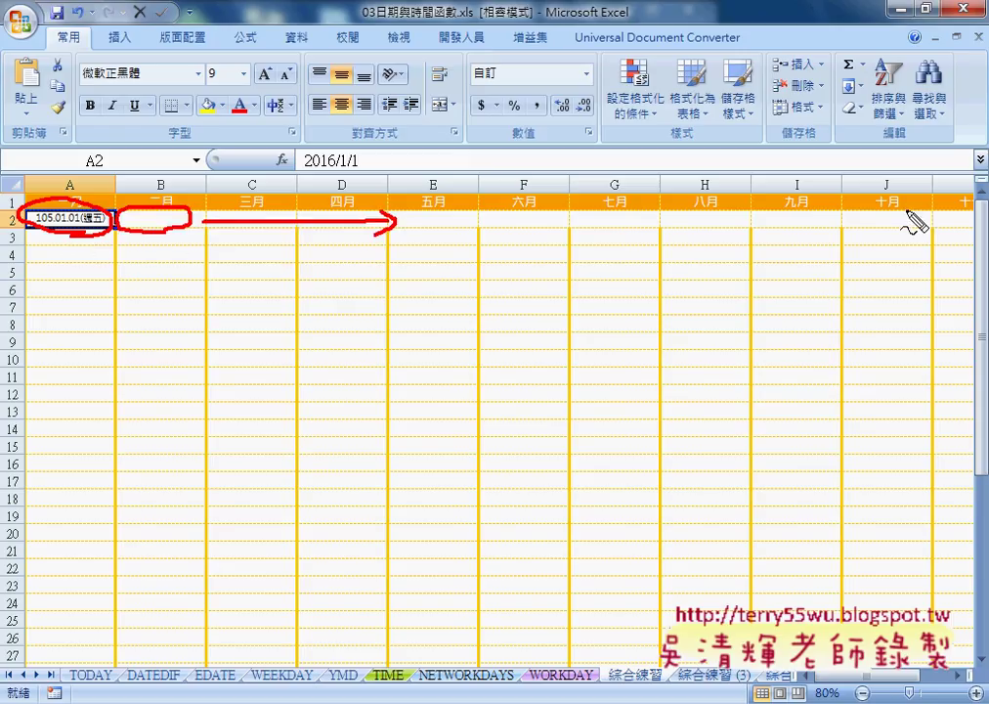
{"action": "mouse_move", "coordinate": [70, 235]}
{"action": "left_mouse_down"}
{"action": "mouse_move", "coordinate": [69, 314]}
{"action": "mouse_move", "coordinate": [78, 308]}
{"action": "left_mouse_up"}
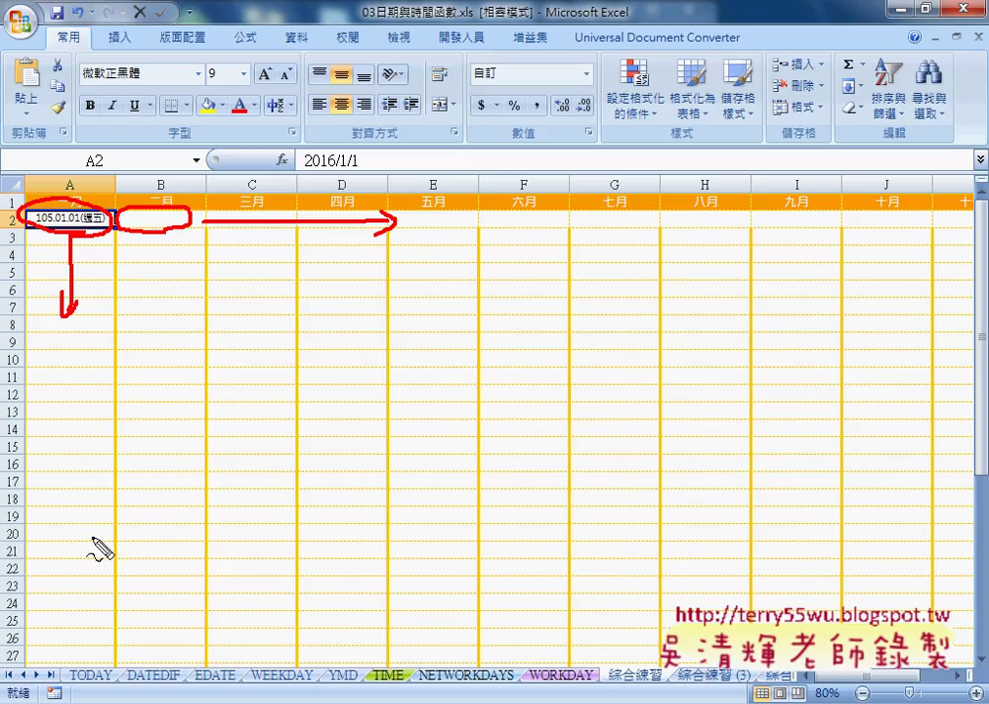
{"action": "mouse_move", "coordinate": [91, 536]}
{"action": "left_mouse_down"}
{"action": "mouse_move", "coordinate": [221, 536]}
{"action": "mouse_move", "coordinate": [211, 545]}
{"action": "left_mouse_up"}
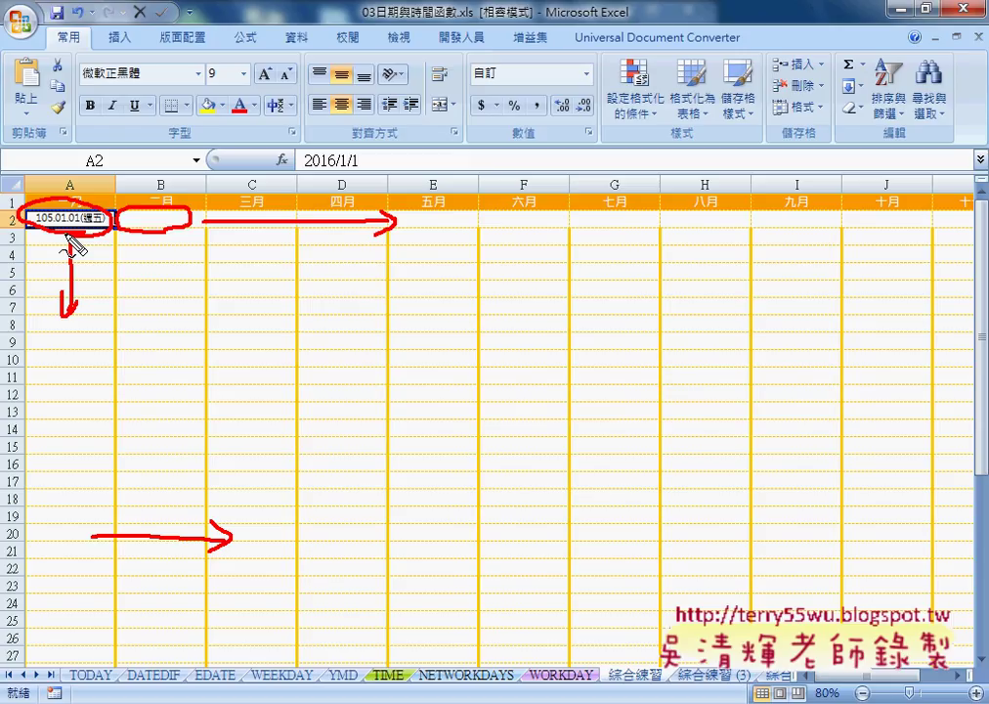
{"action": "key", "text": "Escape"}
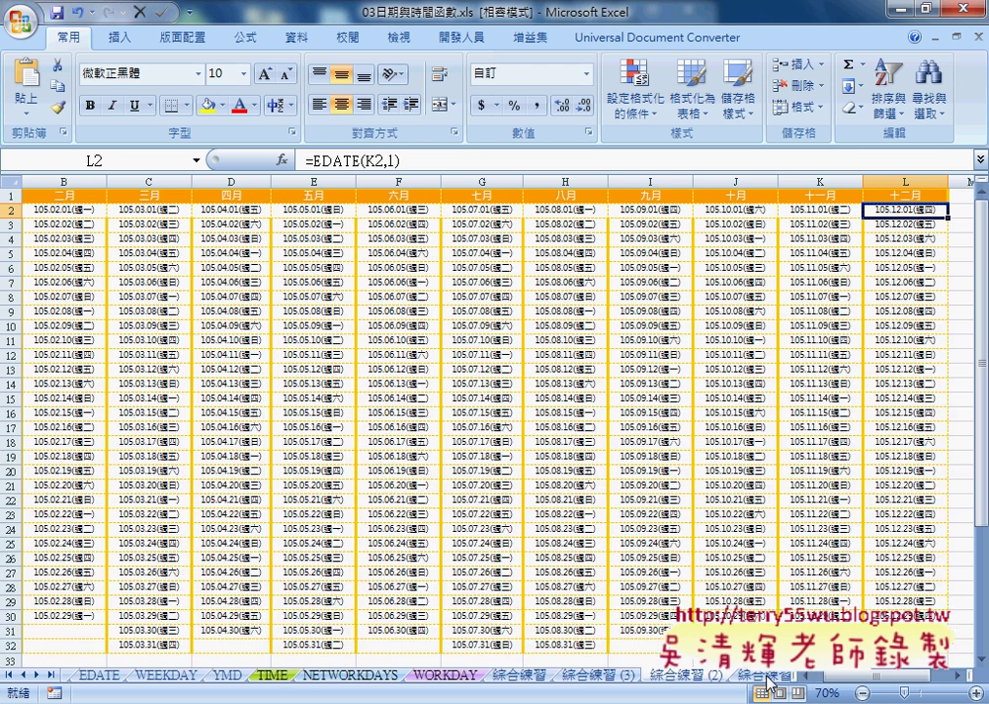
Step: Generate a 2017 calendar with the 年曆 button on the 綜合練習 (VBA) sheet, then return to 綜合練習
{"action": "left_click", "coordinate": [771, 678]}
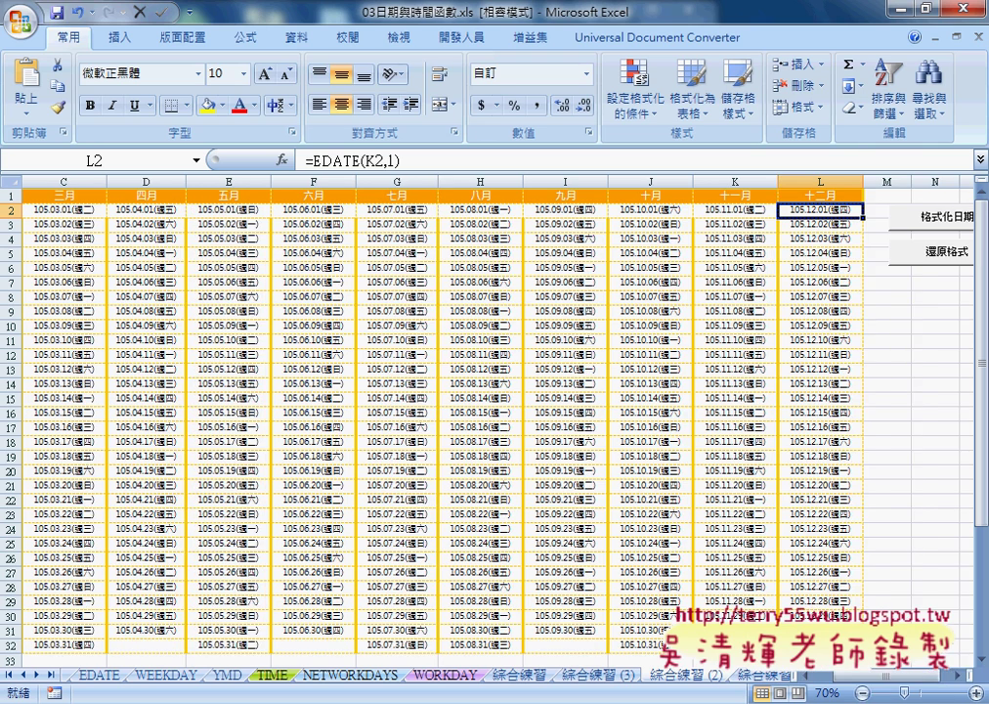
{"action": "left_click_drag", "start_coordinate": [907, 689], "coordinate": [897, 689]}
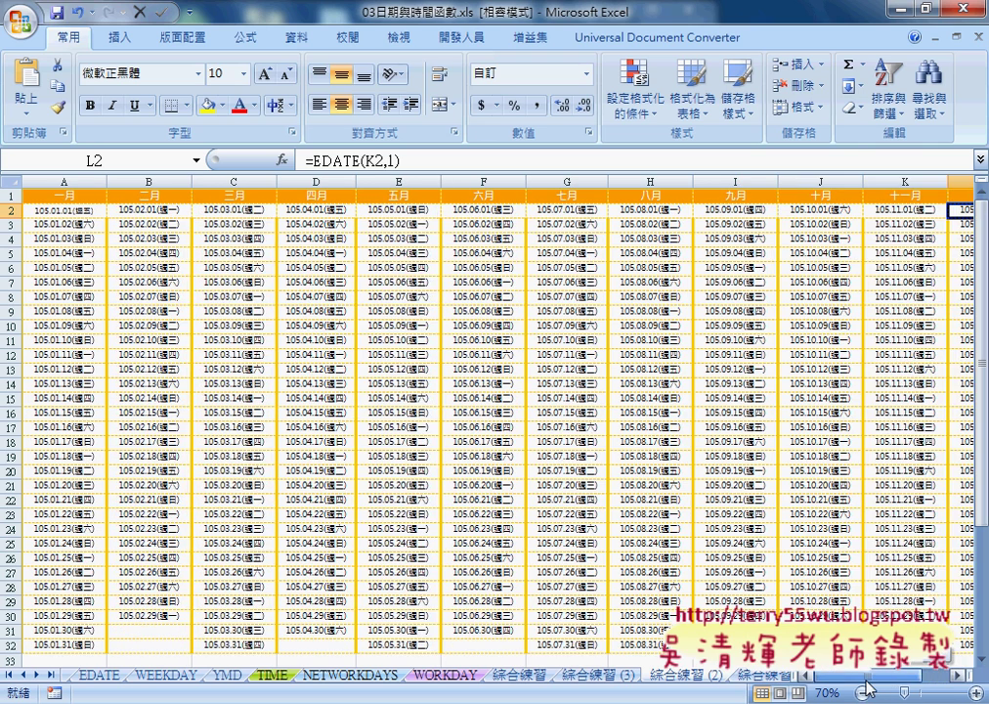
{"action": "left_click", "coordinate": [768, 675]}
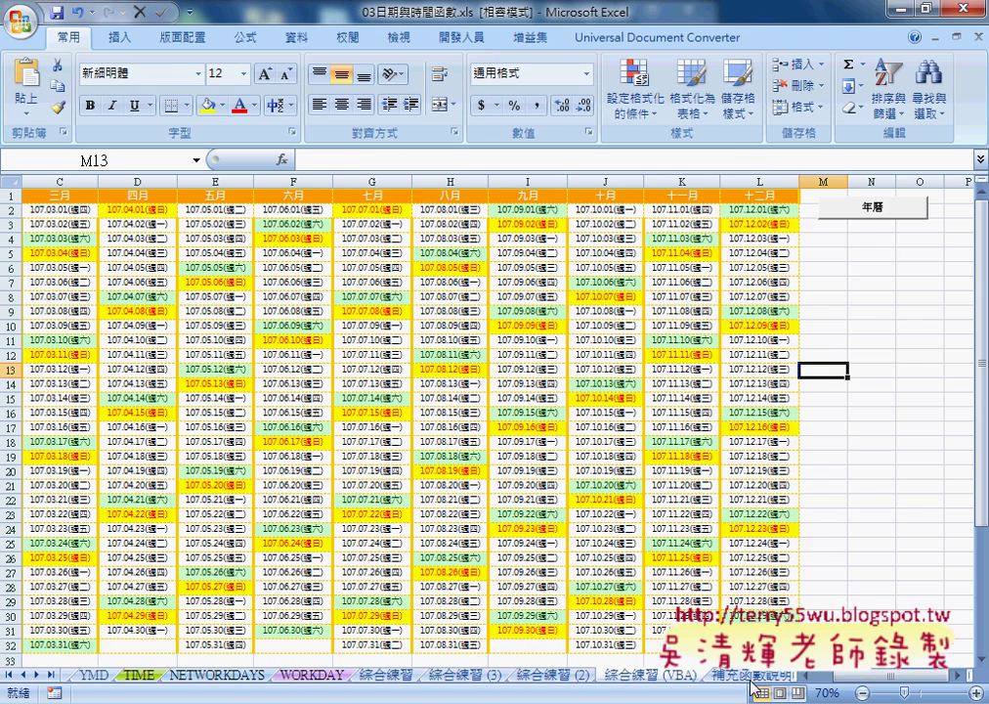
{"action": "left_click", "coordinate": [829, 206]}
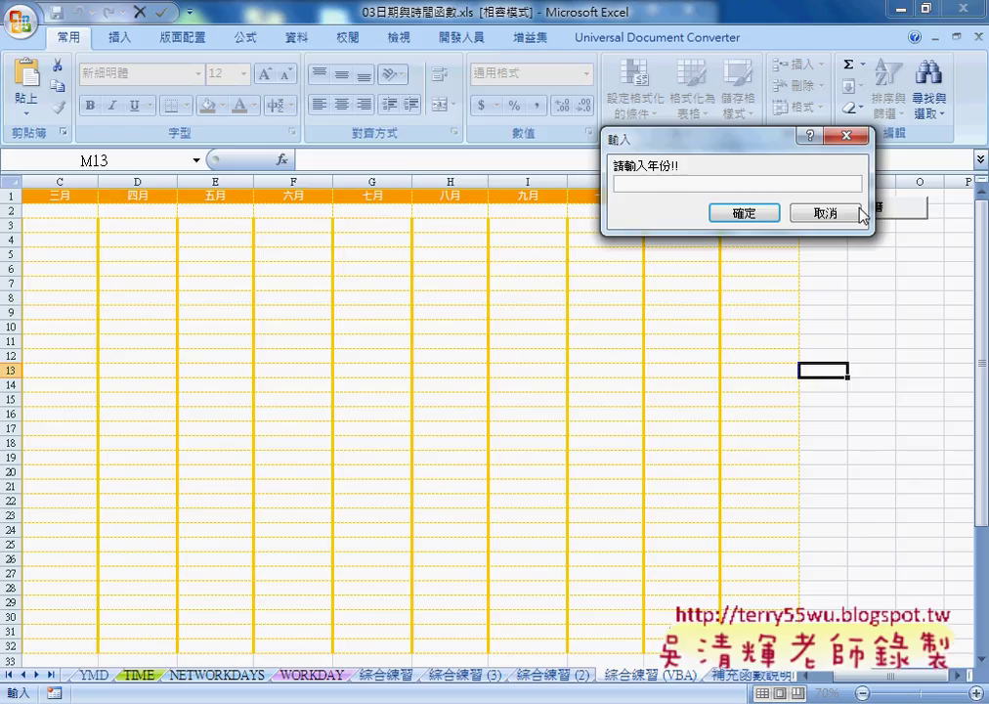
{"action": "type", "text": "2017"}
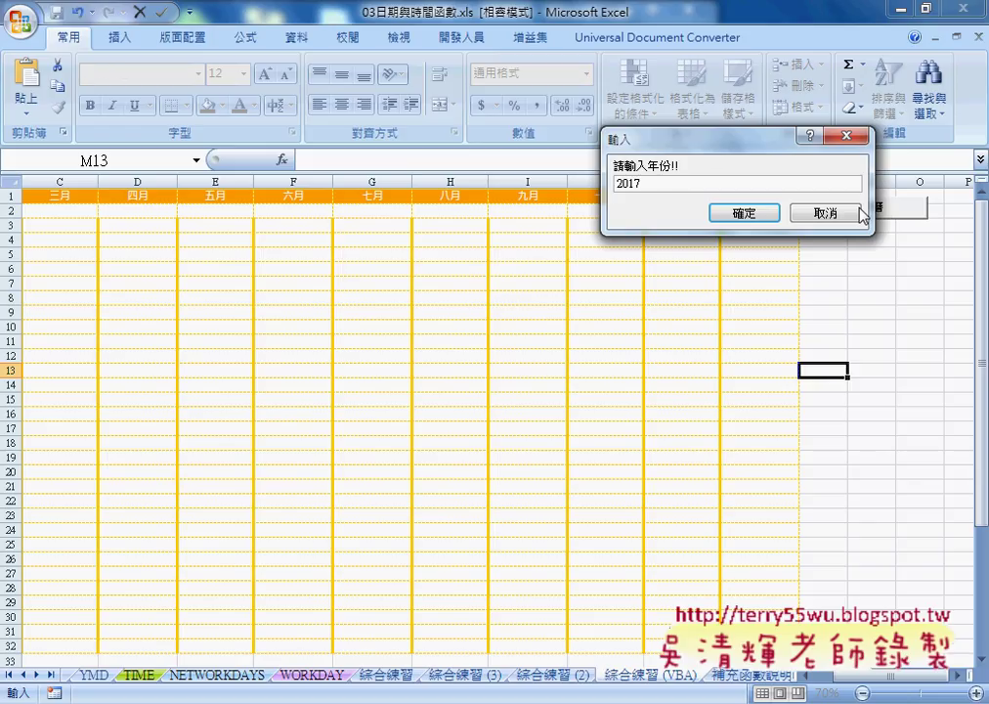
{"action": "left_click", "coordinate": [749, 217]}
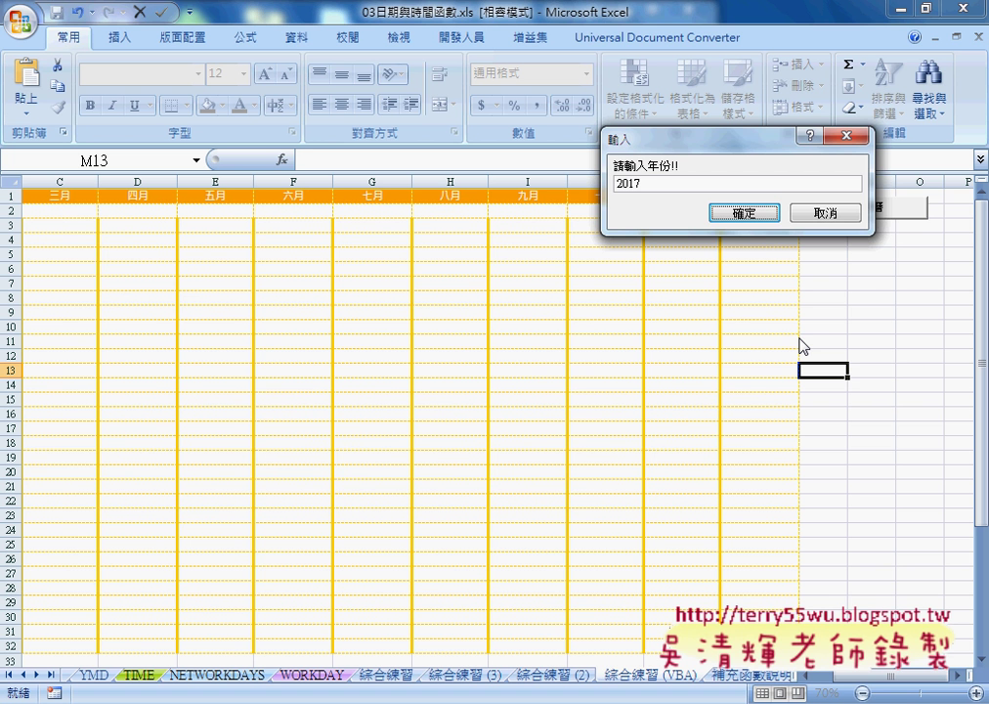
{"action": "left_click", "coordinate": [749, 215]}
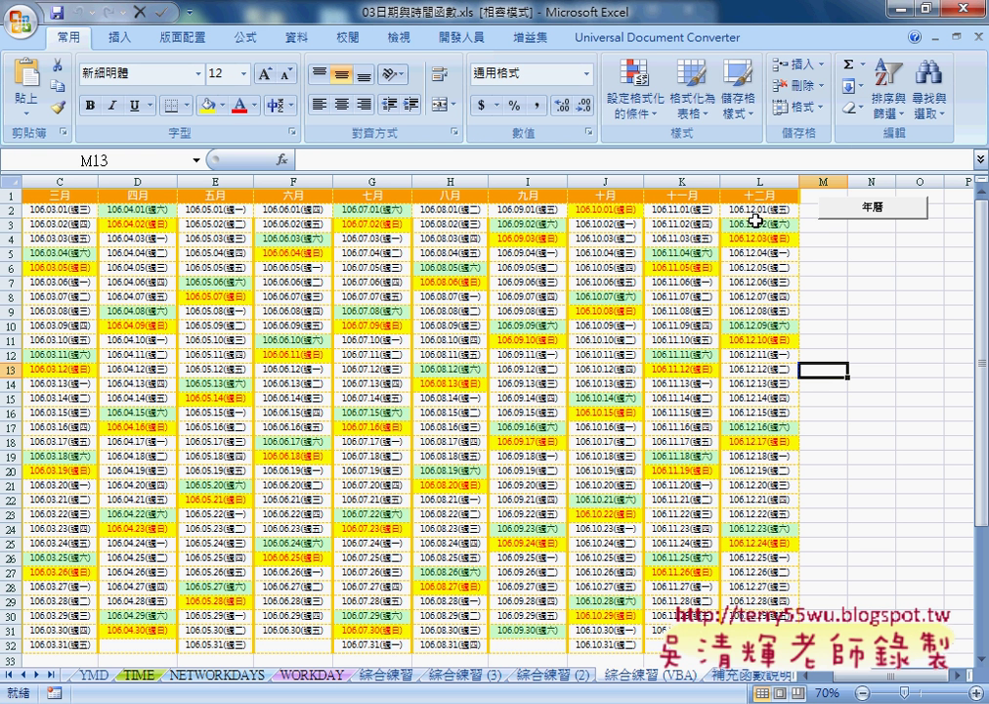
{"action": "scroll", "coordinate": [753, 533], "scroll_direction": "left", "scroll_amount": 2}
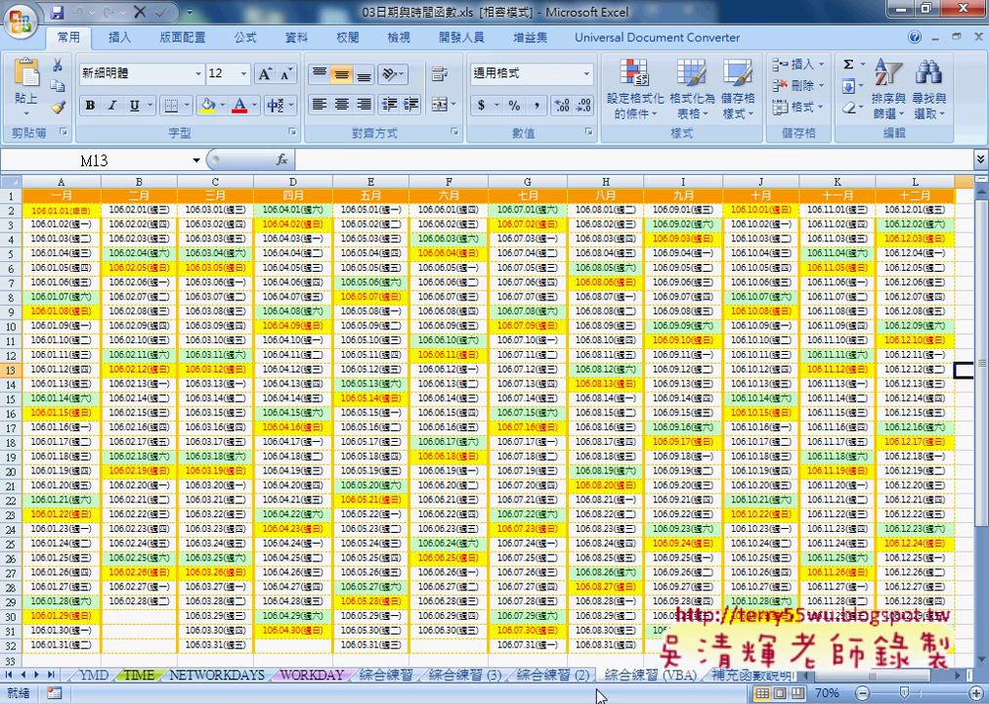
{"action": "left_click", "coordinate": [386, 674]}
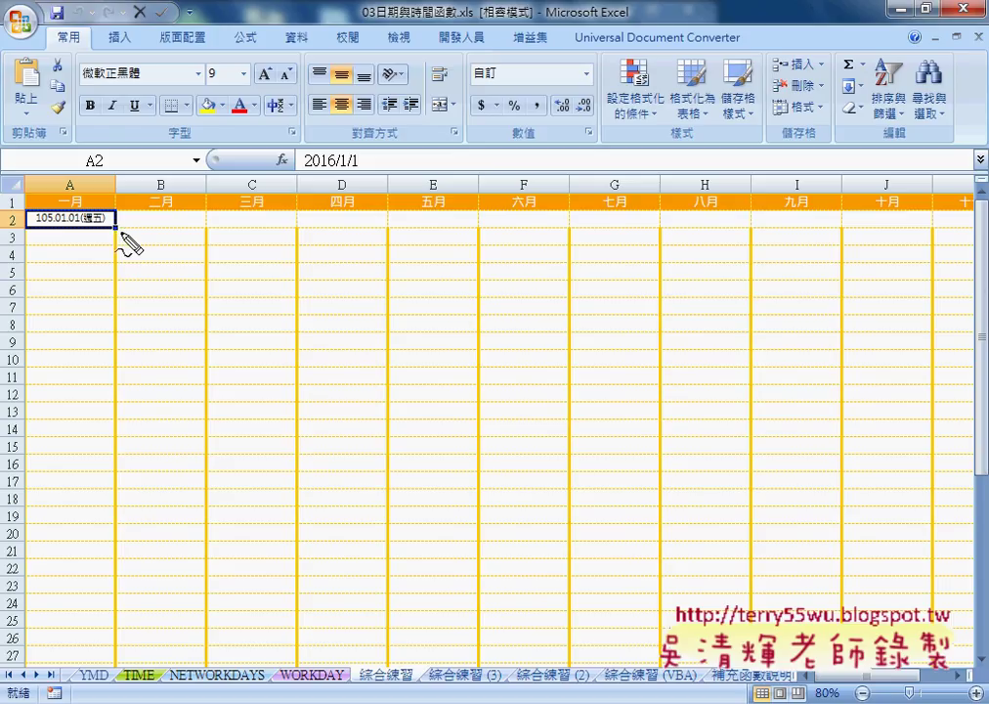
Step: Annotate the formula bar value on 綜合練習, then switch to the TODAY sheet
{"action": "mouse_move", "coordinate": [339, 177]}
{"action": "left_mouse_down"}
{"action": "mouse_move", "coordinate": [354, 142]}
{"action": "mouse_move", "coordinate": [342, 180]}
{"action": "left_mouse_up"}
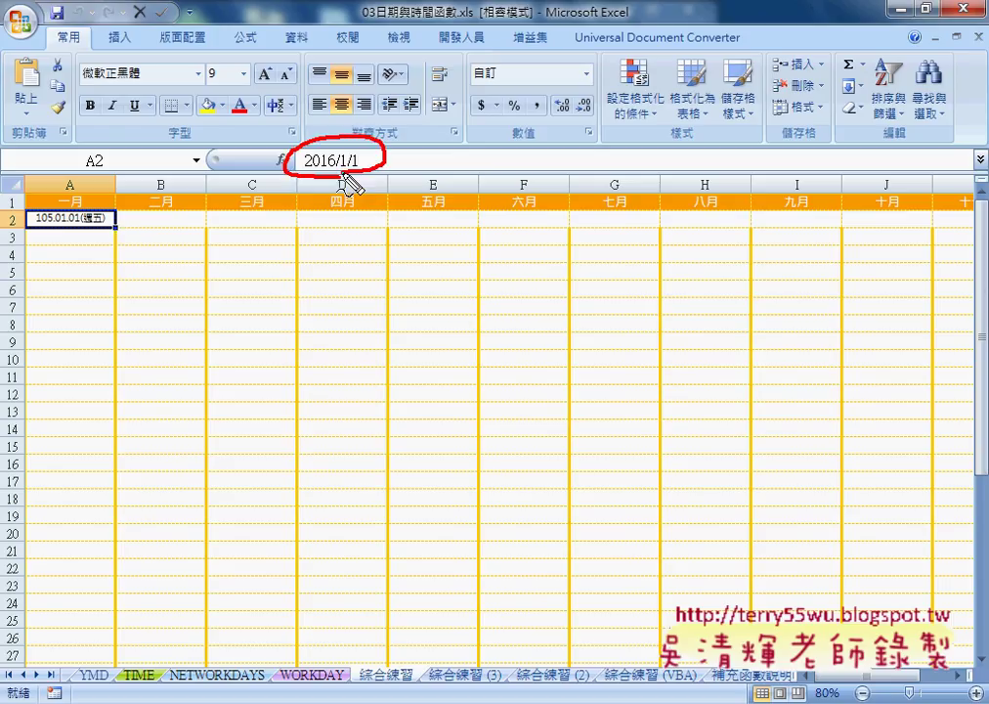
{"action": "mouse_move", "coordinate": [285, 146]}
{"action": "left_mouse_down"}
{"action": "mouse_move", "coordinate": [83, 207]}
{"action": "mouse_move", "coordinate": [125, 202]}
{"action": "mouse_move", "coordinate": [33, 235]}
{"action": "left_mouse_up"}
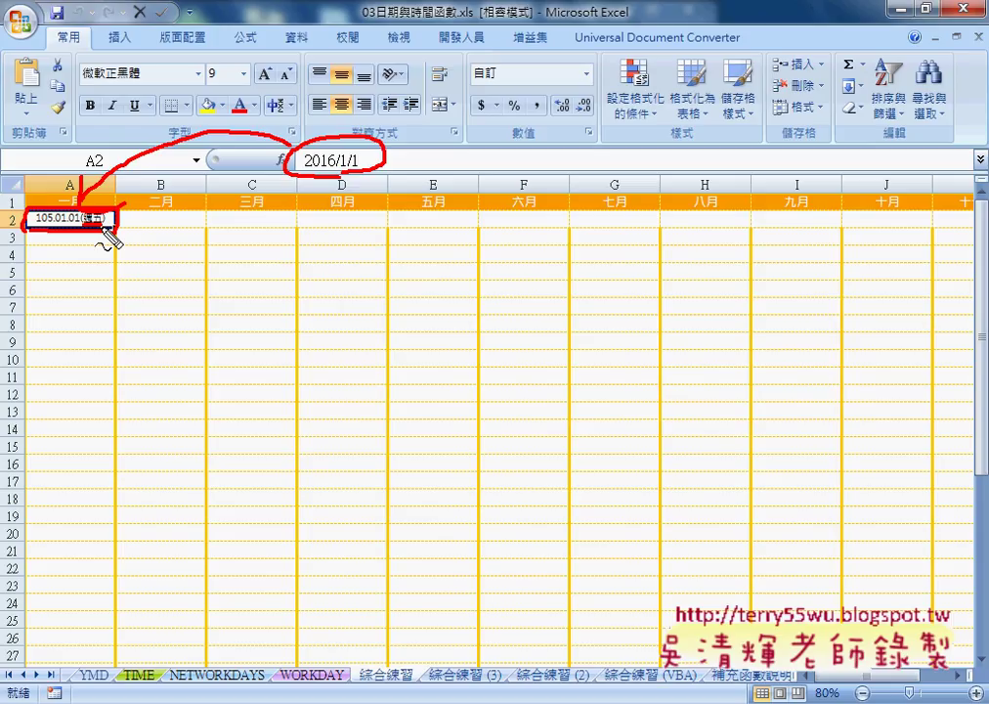
{"action": "key", "text": "Escape"}
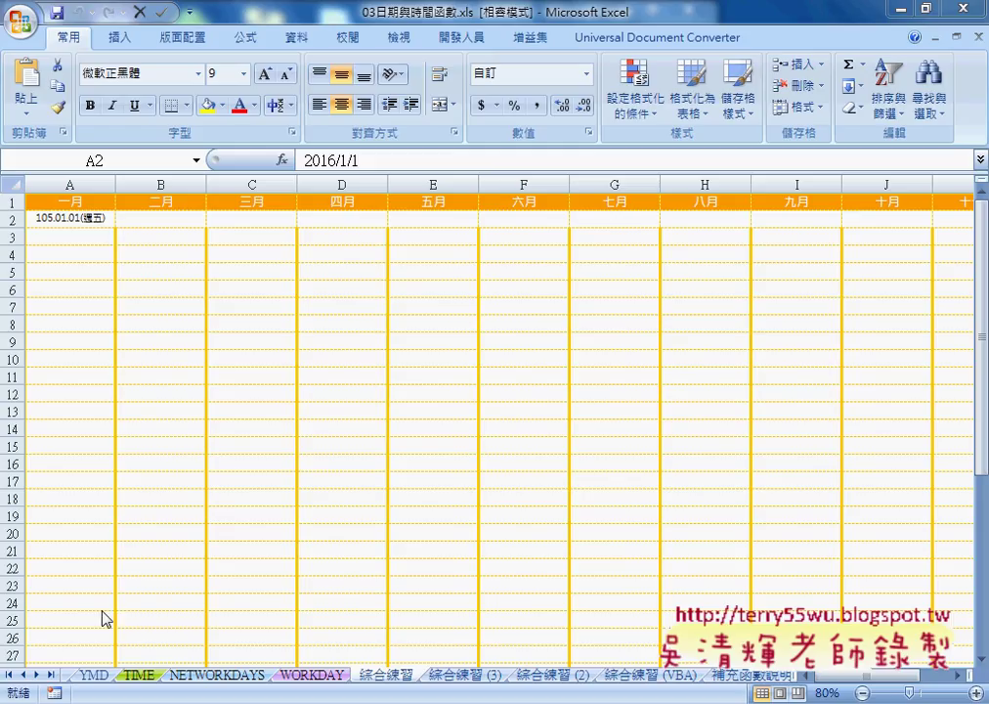
{"action": "left_click", "coordinate": [9, 674]}
{"action": "left_click", "coordinate": [76, 677]}
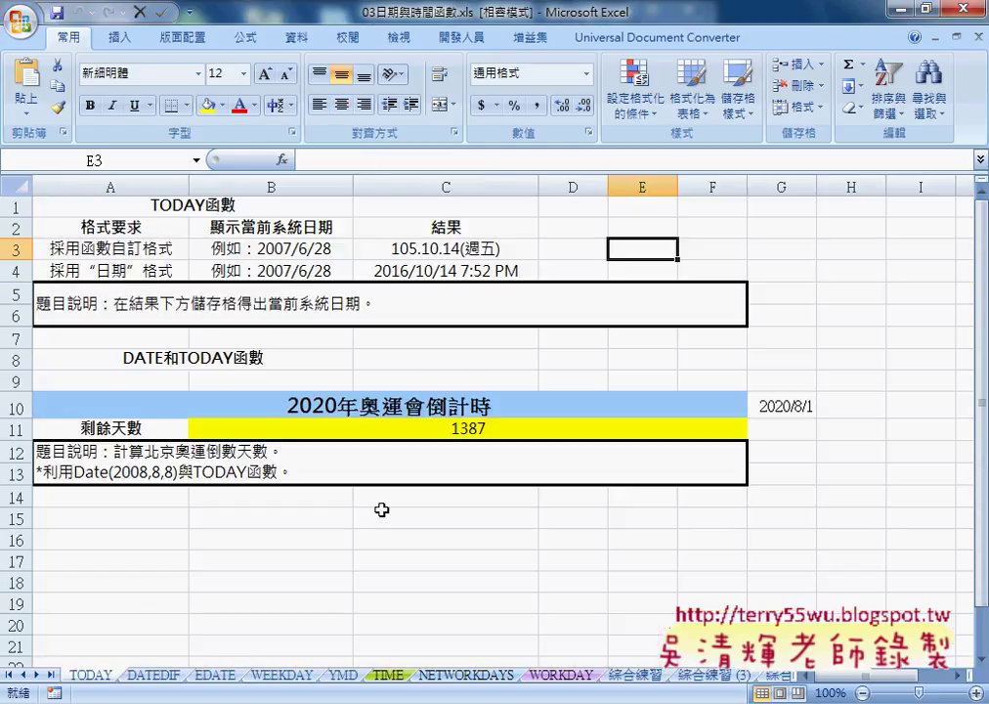
Step: Clear C3:C4 and enter =NOW() in C3 from the Date & Time function category
{"action": "left_click_drag", "start_coordinate": [453, 248], "coordinate": [470, 286]}
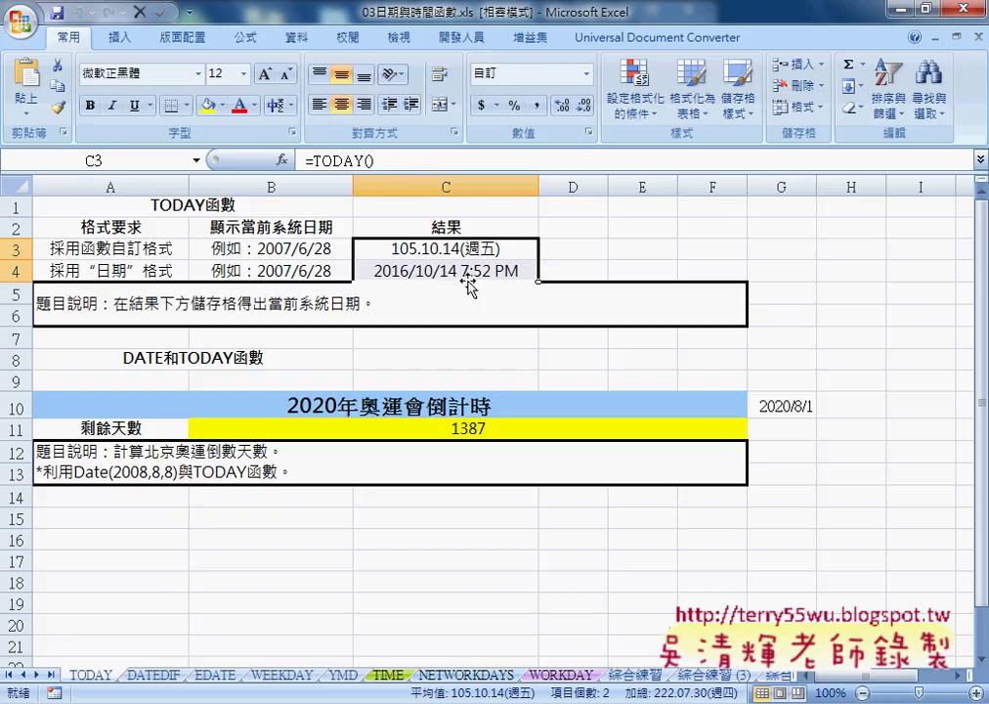
{"action": "key", "text": "Delete"}
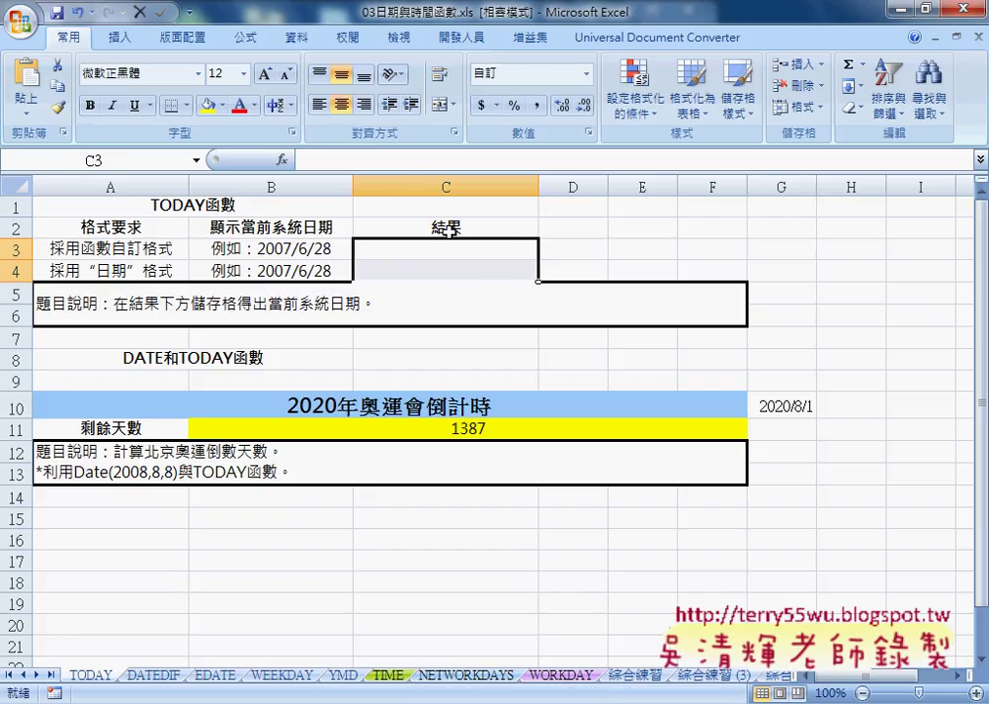
{"action": "left_click", "coordinate": [447, 248]}
{"action": "left_click", "coordinate": [283, 160]}
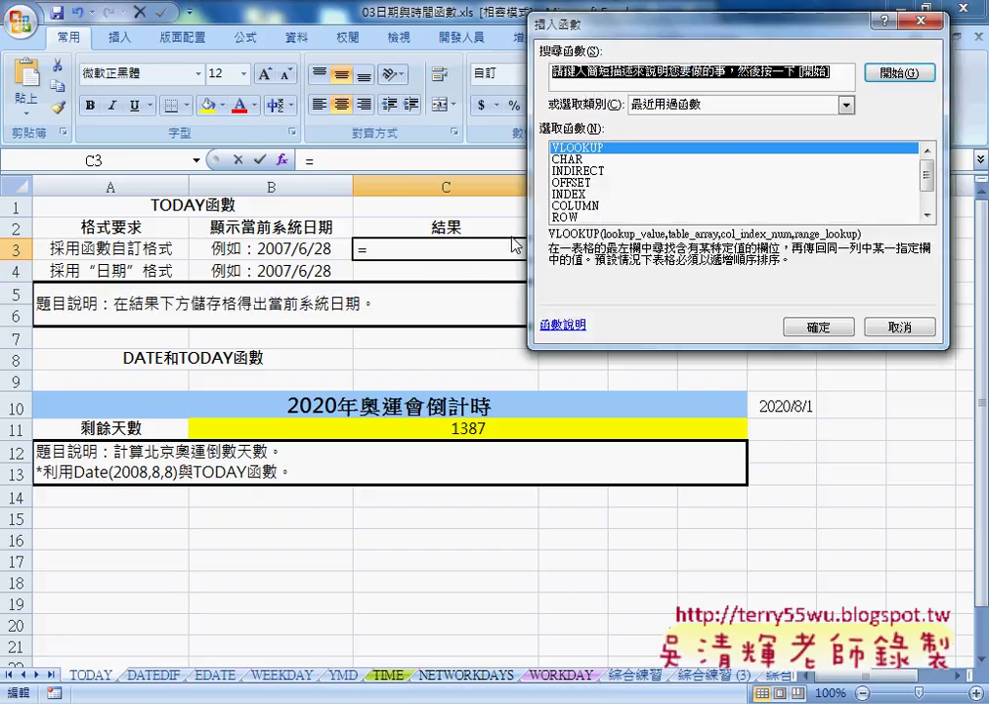
{"action": "left_click", "coordinate": [846, 105]}
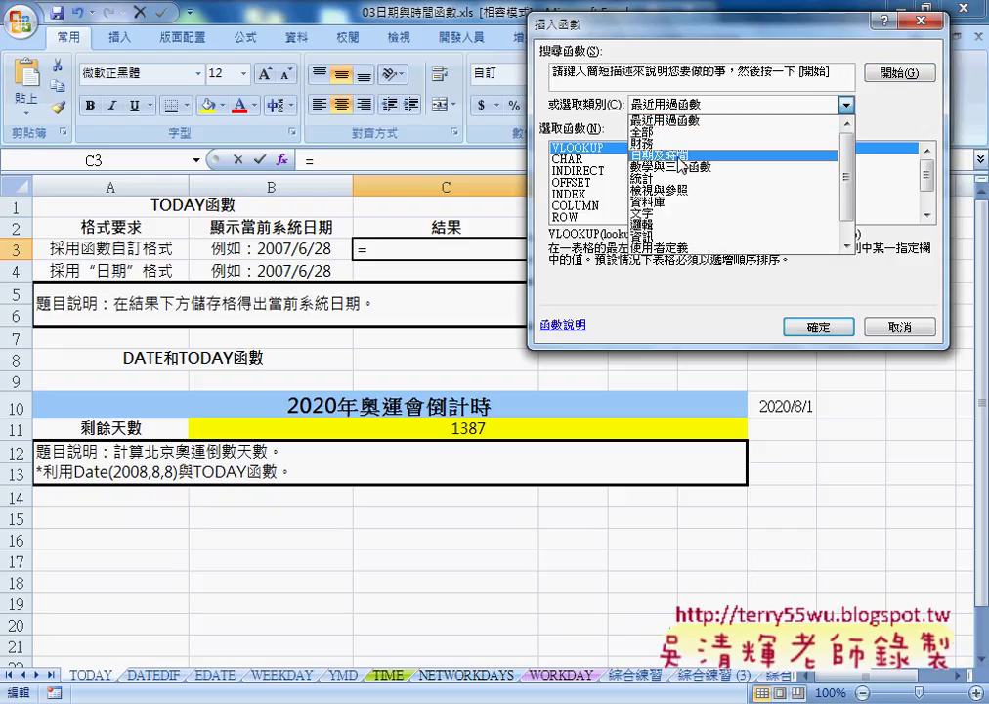
{"action": "left_click", "coordinate": [675, 156]}
{"action": "left_click_drag", "start_coordinate": [926, 172], "coordinate": [930, 187]}
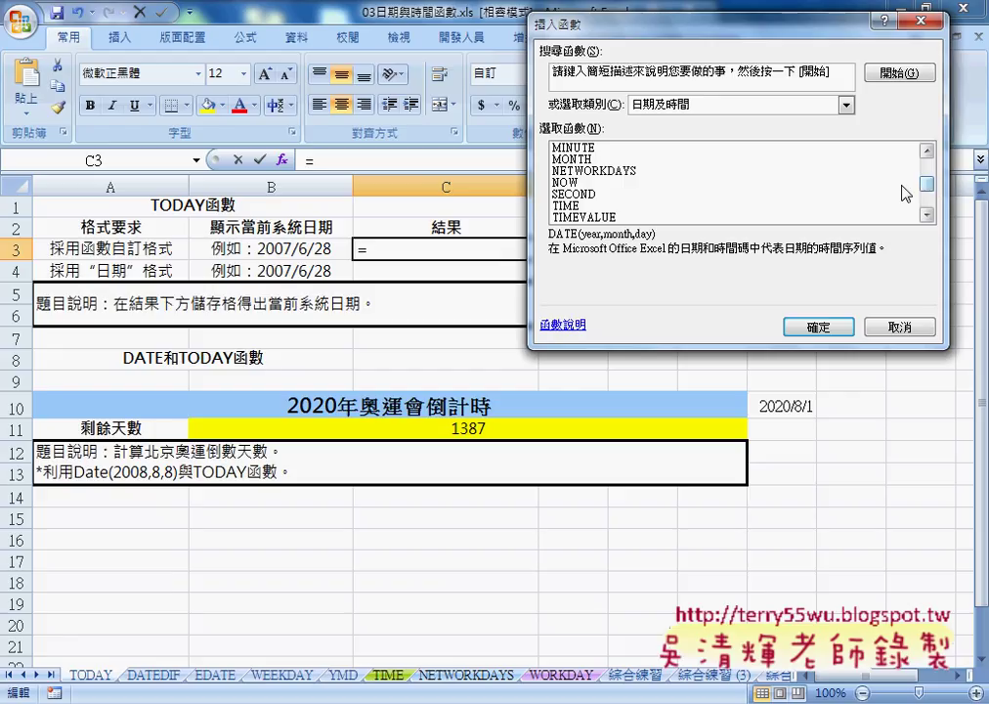
{"action": "left_click", "coordinate": [592, 182]}
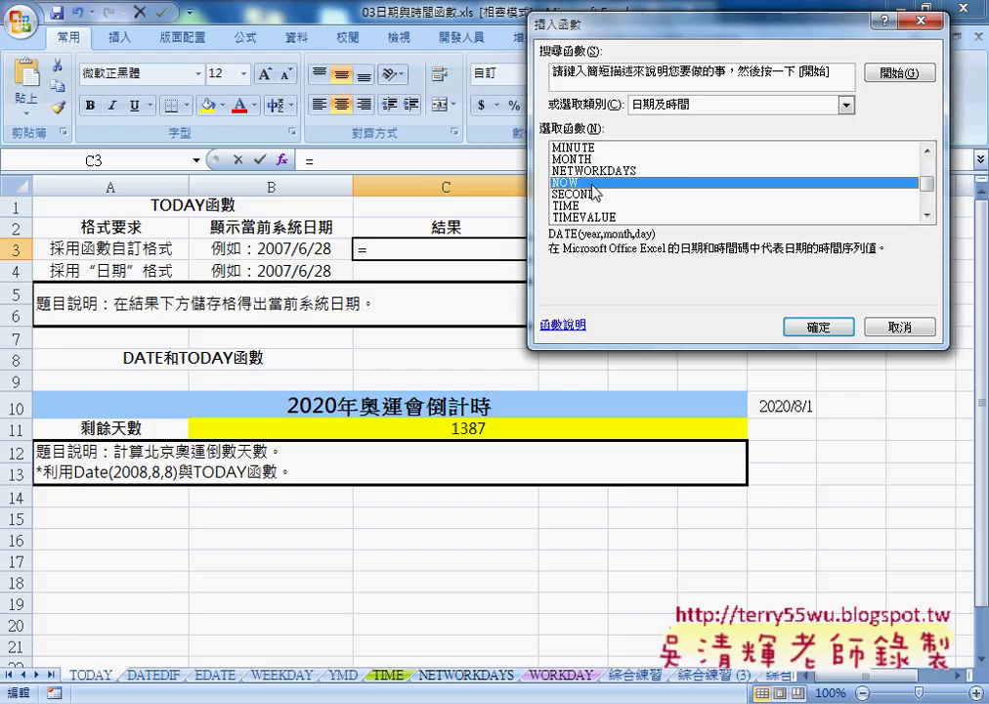
{"action": "left_click", "coordinate": [817, 327]}
{"action": "left_click", "coordinate": [815, 228]}
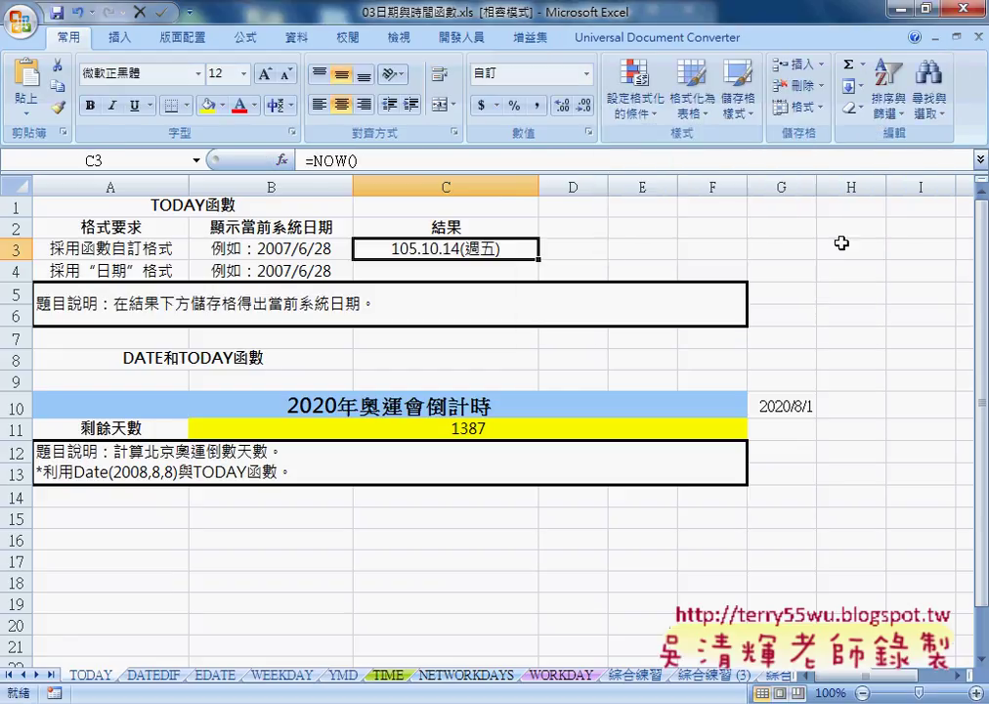
Step: Format C3 with the Date category so it shows 2016/10/14
{"action": "right_click", "coordinate": [496, 250]}
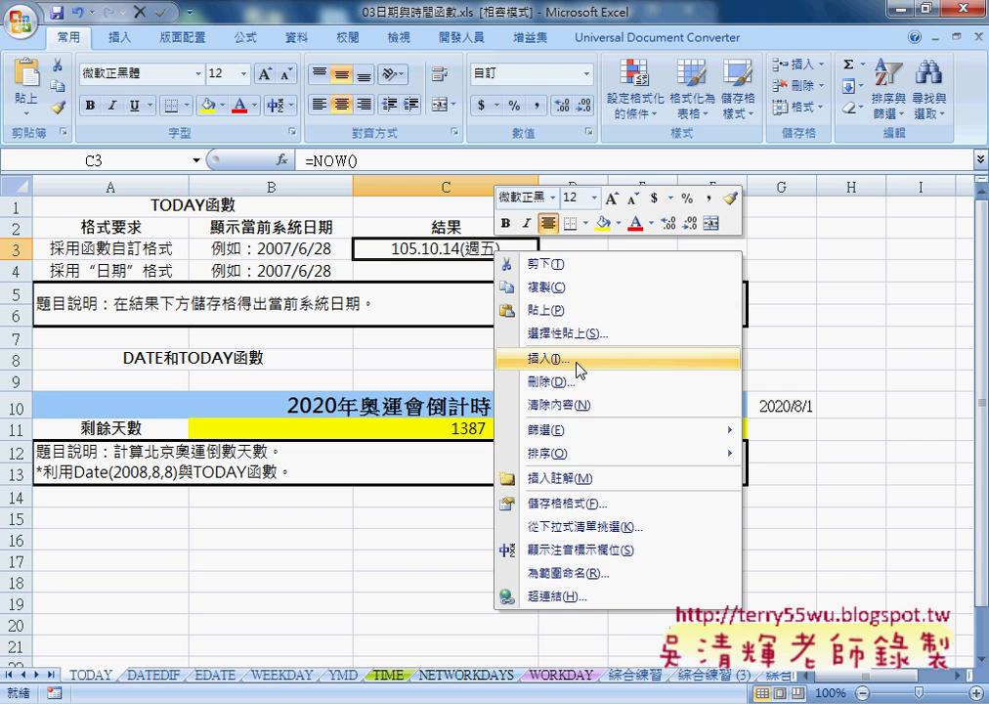
{"action": "left_click", "coordinate": [599, 504]}
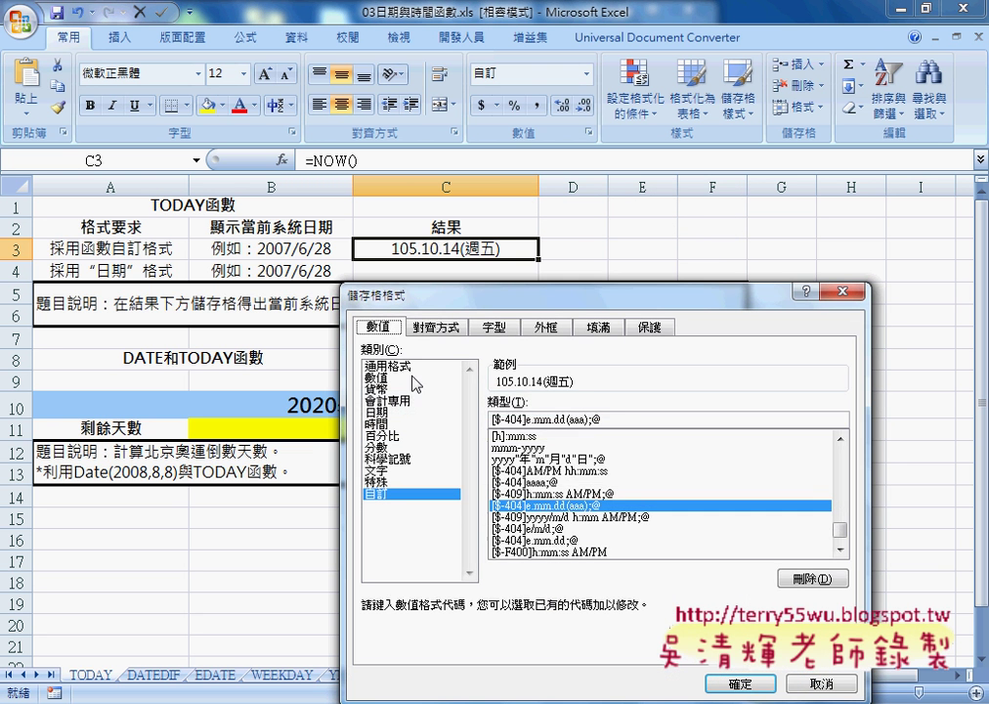
{"action": "left_click", "coordinate": [391, 366]}
{"action": "left_click", "coordinate": [388, 413]}
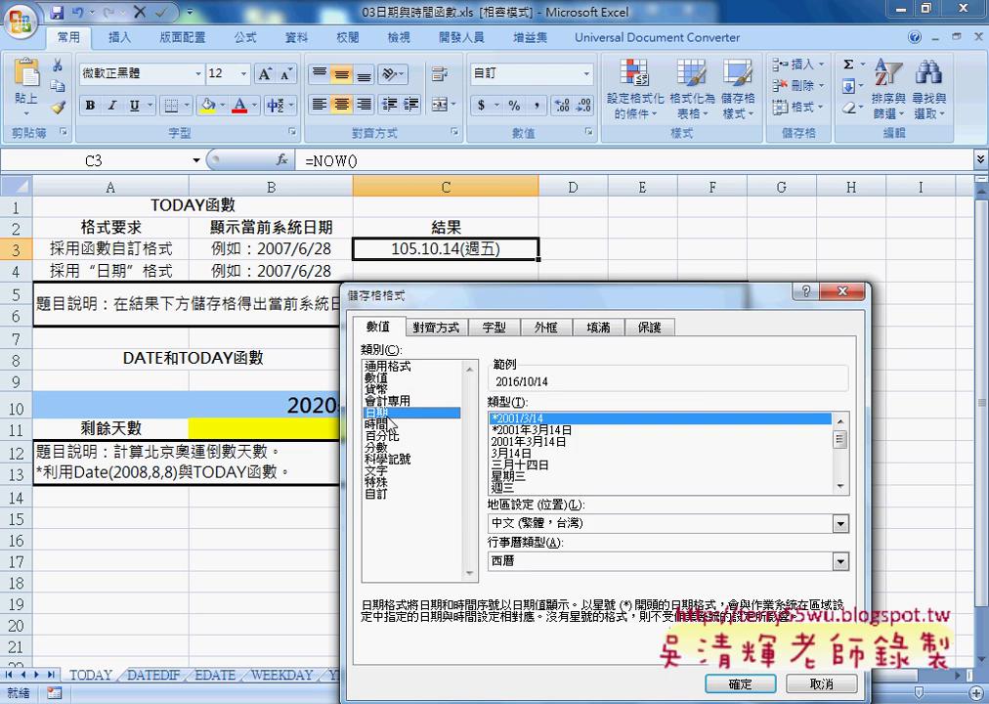
{"action": "left_click", "coordinate": [743, 684]}
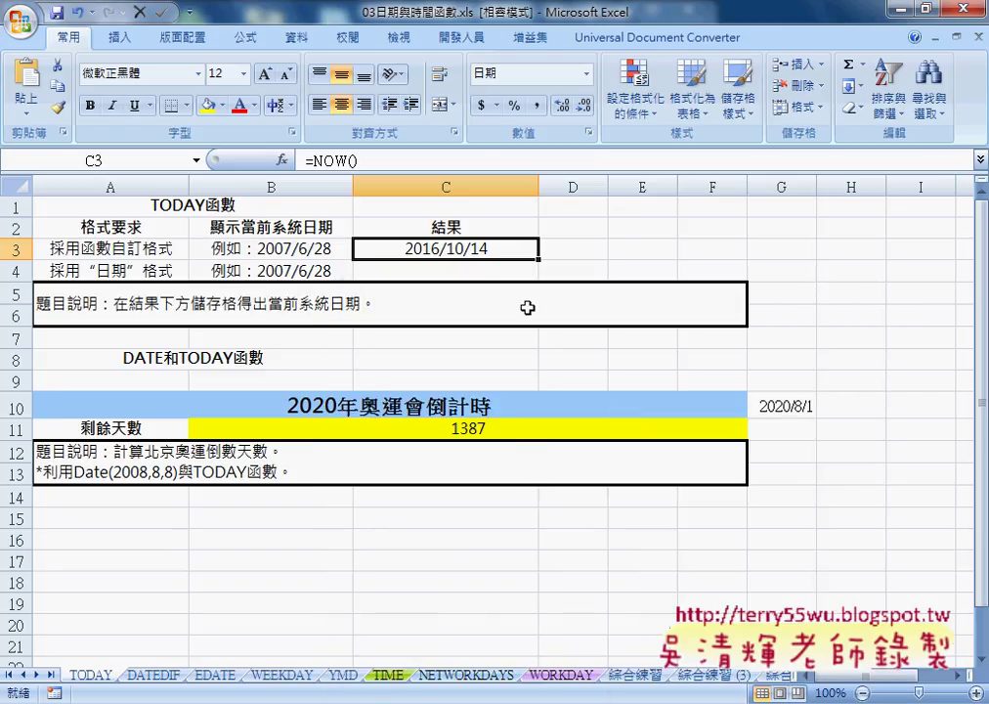
Step: Enter =TODAY() in C4 through Insert Function
{"action": "left_click", "coordinate": [472, 269]}
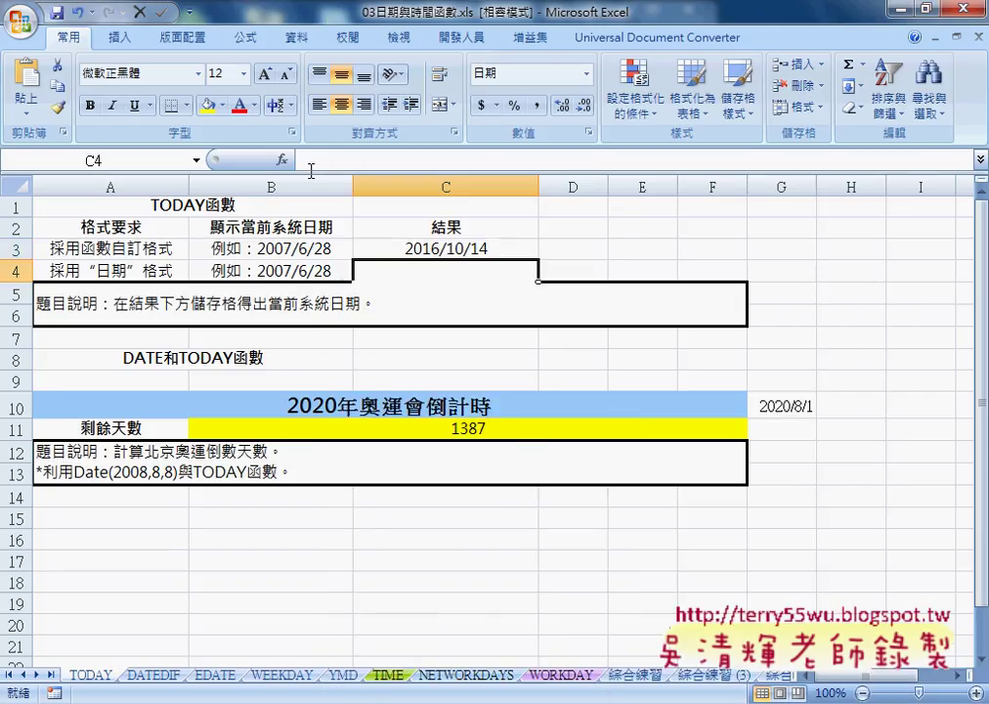
{"action": "left_click", "coordinate": [282, 159]}
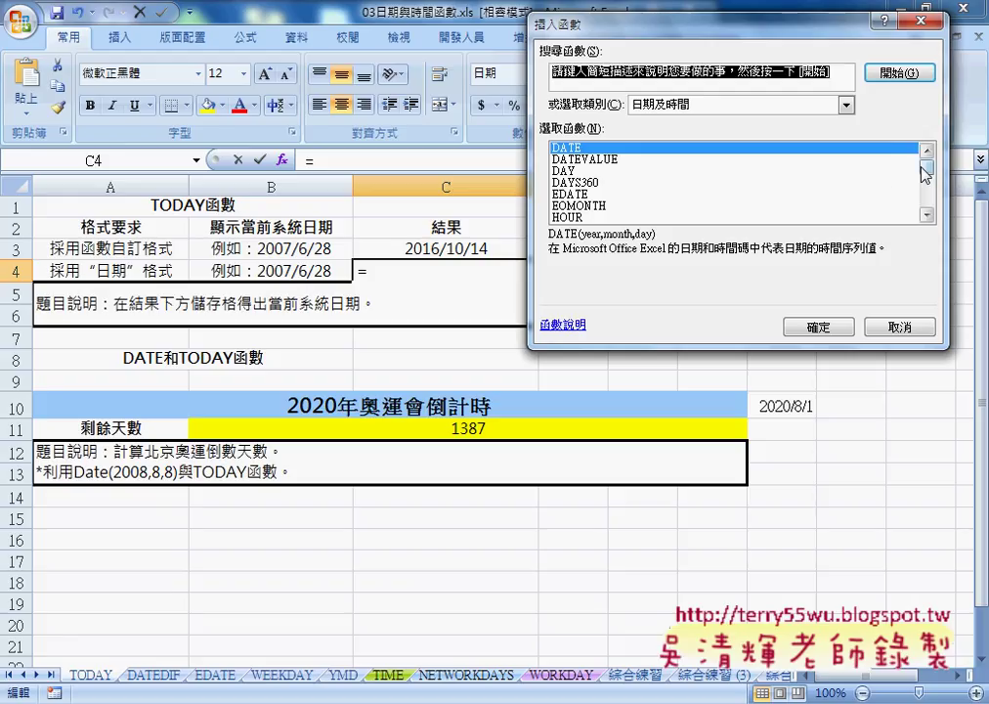
{"action": "left_click_drag", "start_coordinate": [928, 166], "coordinate": [930, 210]}
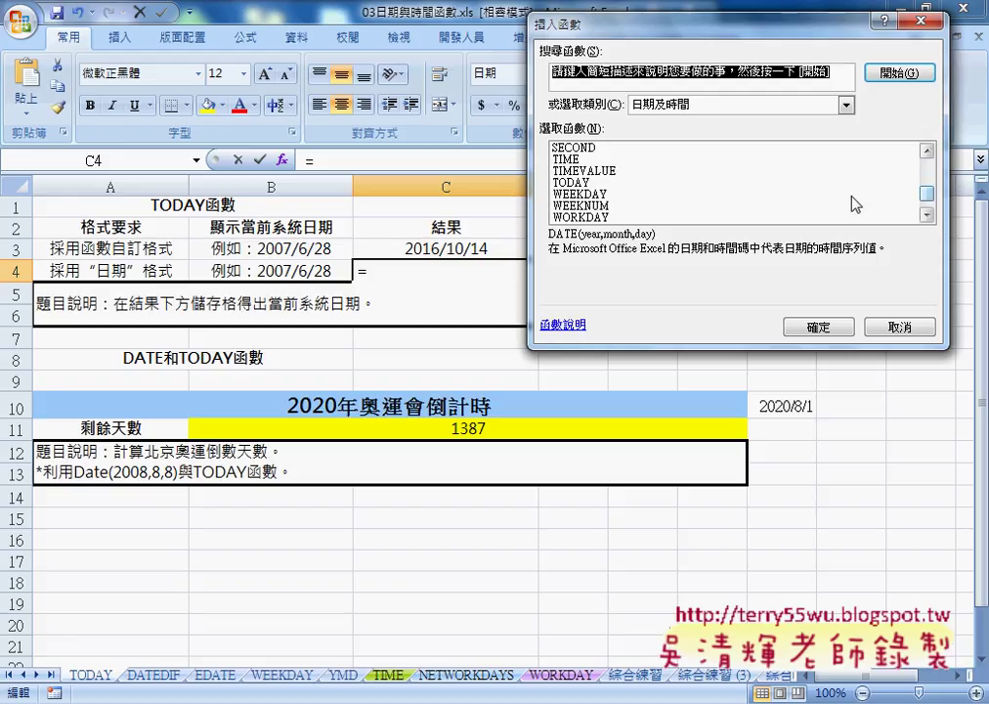
{"action": "double_click", "coordinate": [597, 182]}
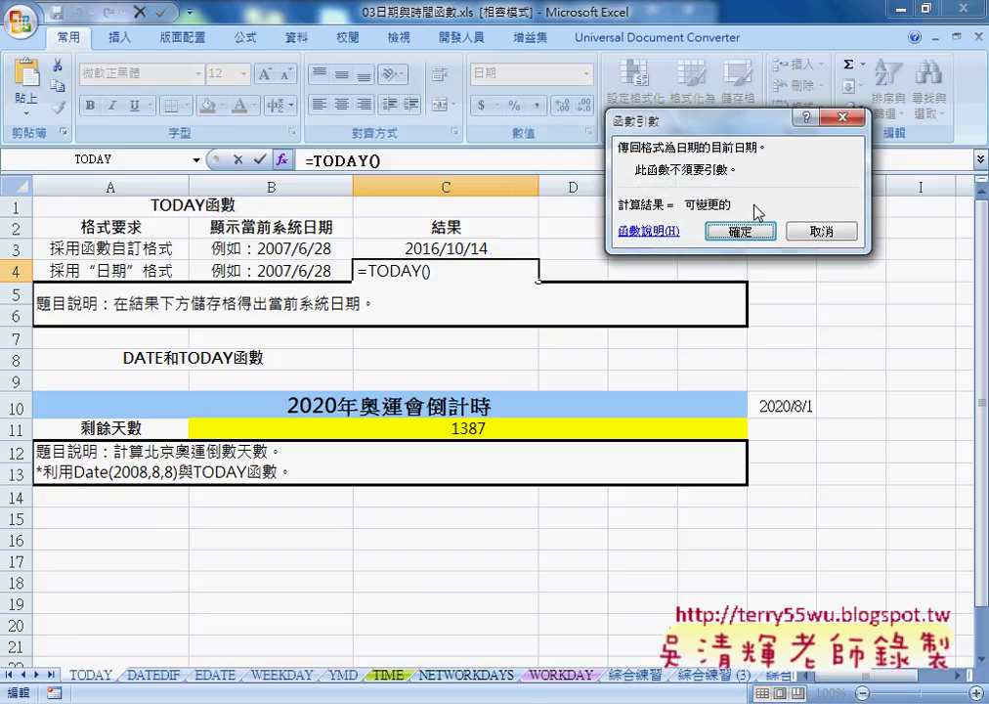
{"action": "left_click", "coordinate": [747, 231]}
Step: Format C4 with the 2001/3/14 date style so it shows only 2016/10/14
{"action": "right_click", "coordinate": [486, 271]}
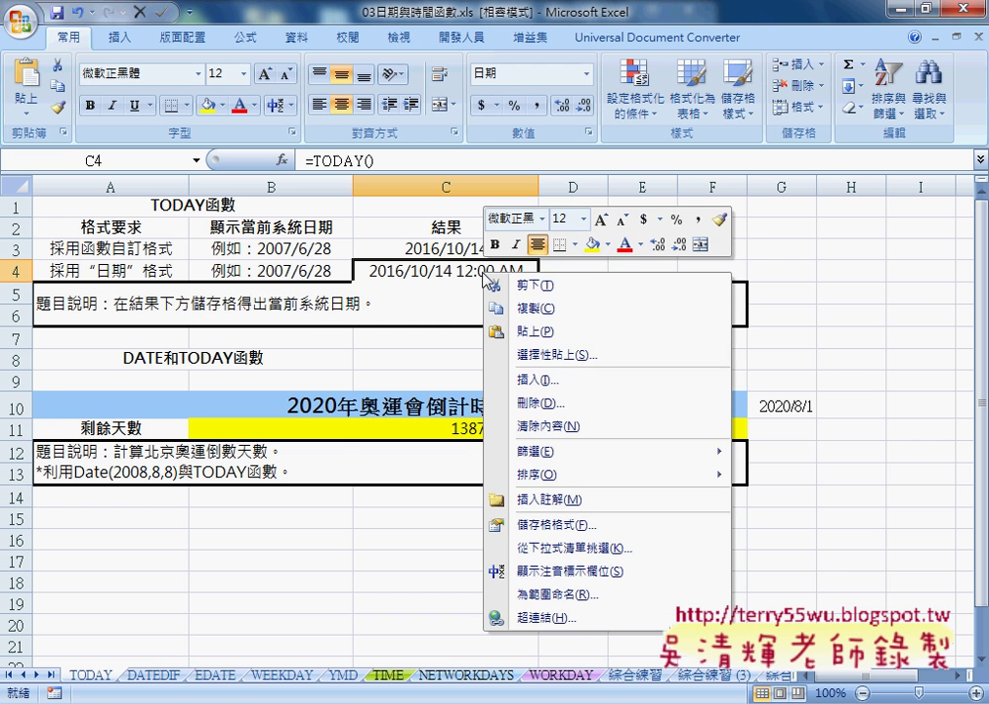
{"action": "left_click", "coordinate": [595, 528]}
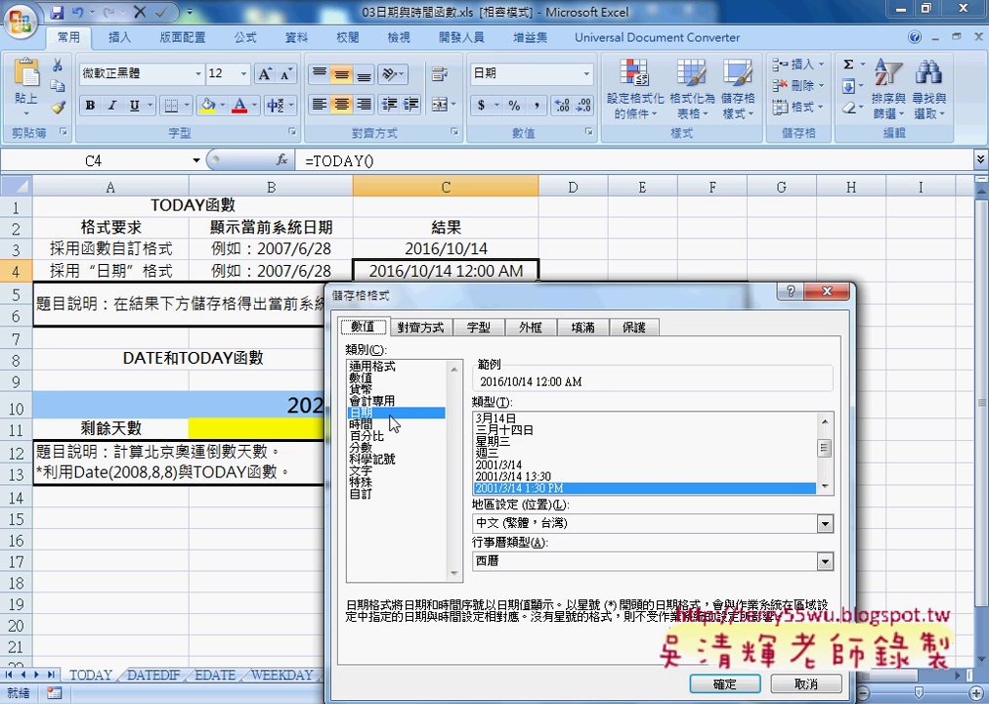
{"action": "left_click", "coordinate": [500, 465]}
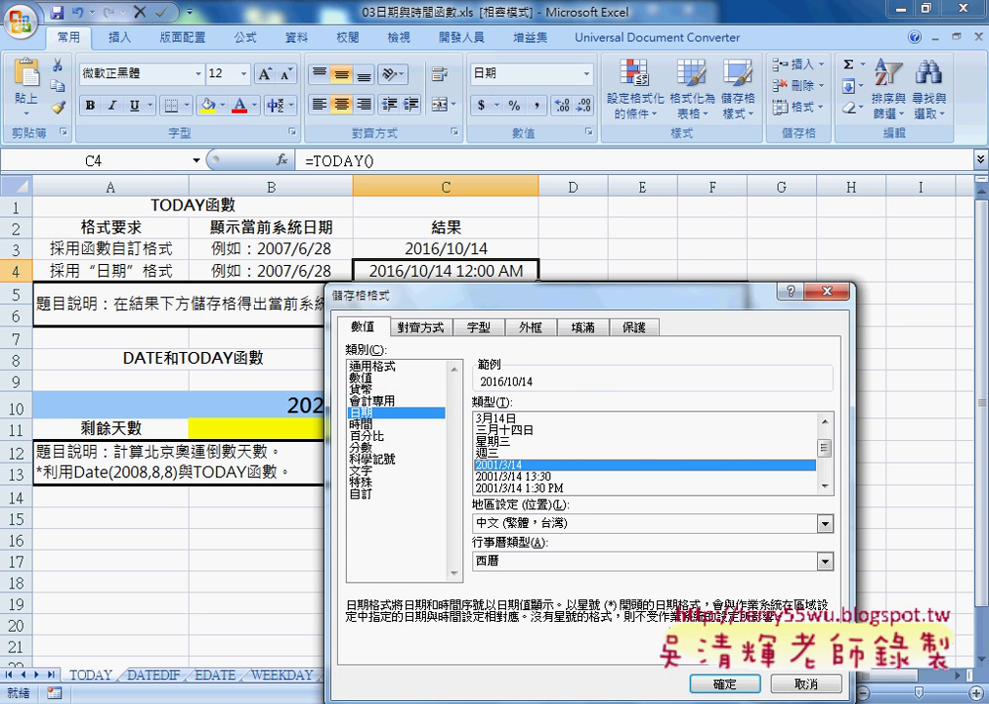
{"action": "key", "text": "Return"}
Step: Compare the =NOW() formula in C3 with the =TODAY() formula in C4
{"action": "left_click", "coordinate": [470, 250]}
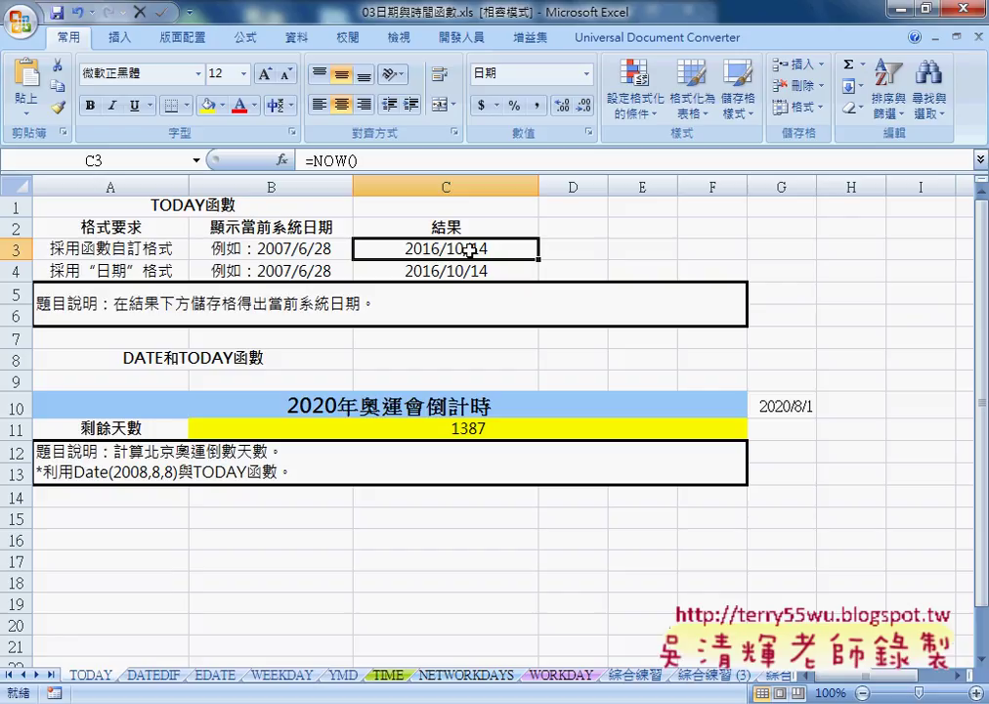
{"action": "left_click", "coordinate": [472, 273]}
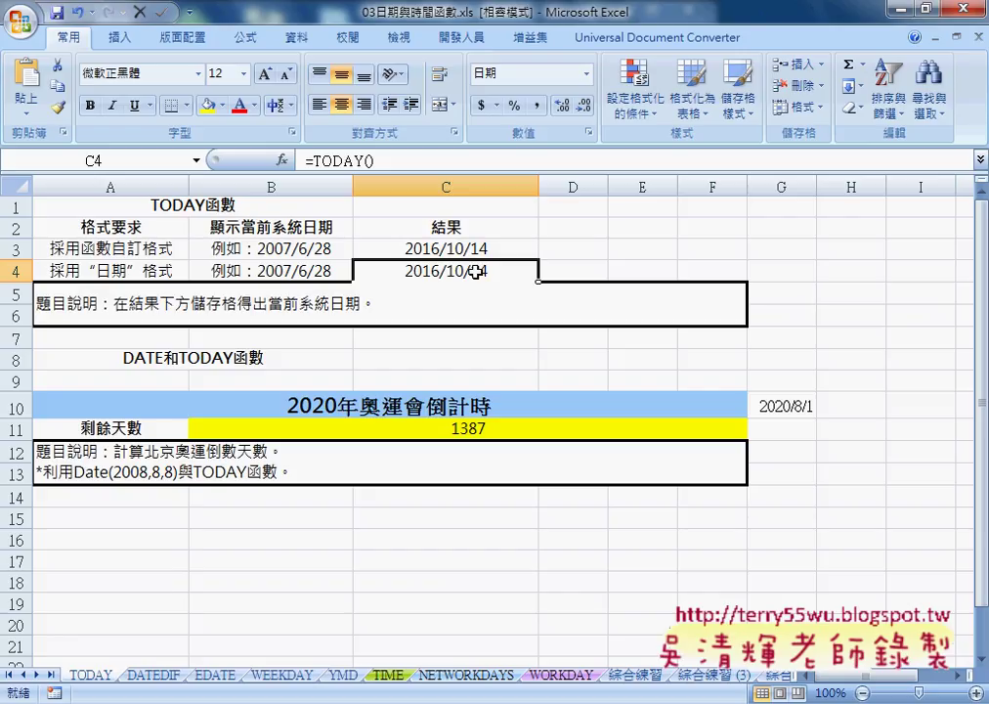
{"action": "left_click", "coordinate": [478, 251]}
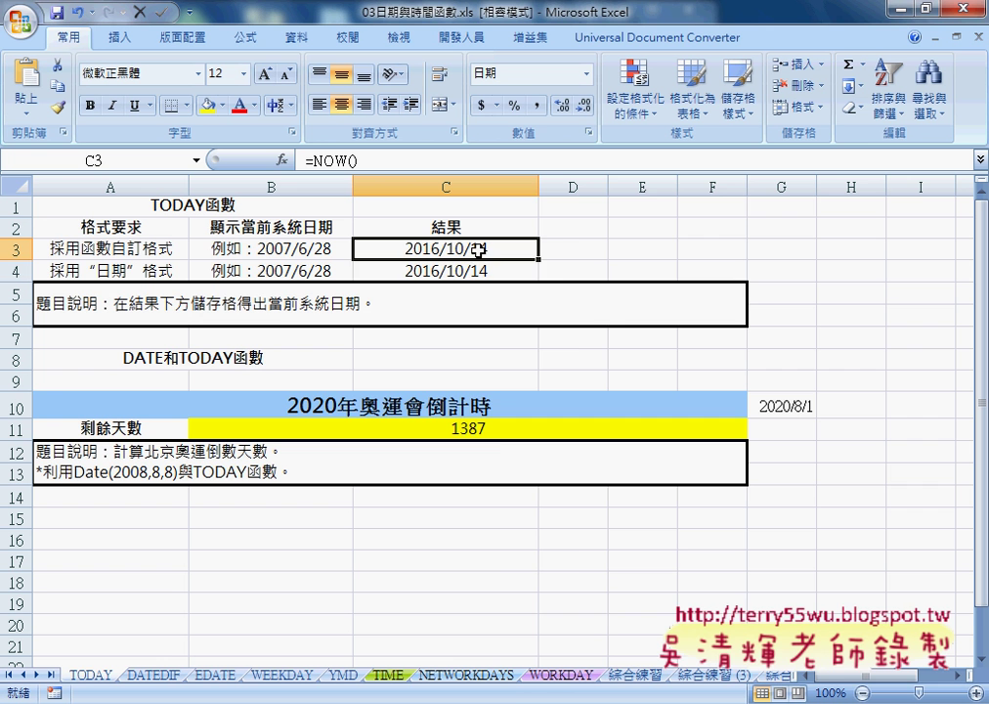
Step: Apply the 2001/3/14 1:30 PM date-and-time format to C3:C4
{"action": "left_click_drag", "start_coordinate": [478, 251], "coordinate": [460, 267]}
{"action": "right_click", "coordinate": [477, 258]}
{"action": "left_click", "coordinate": [581, 516]}
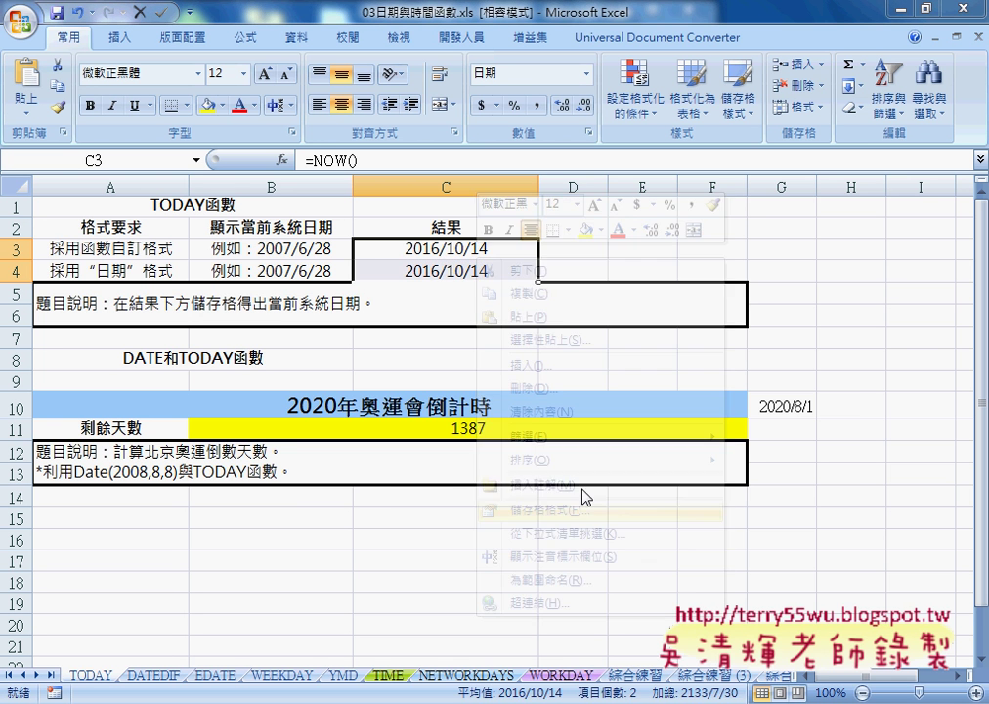
{"action": "left_click_drag", "start_coordinate": [699, 284], "coordinate": [692, 189]}
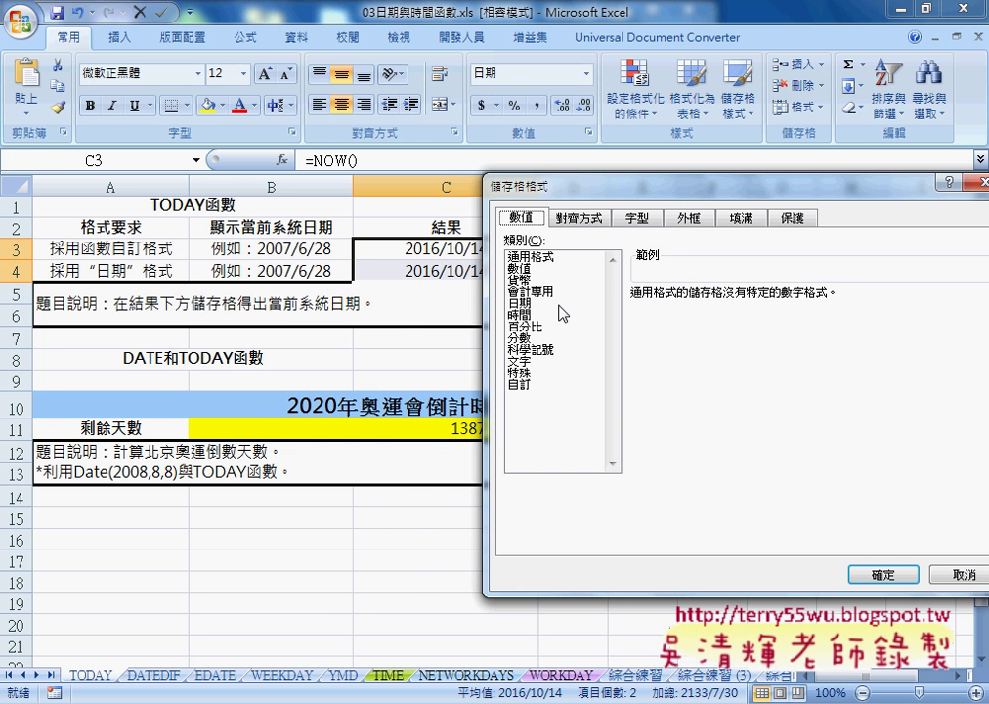
{"action": "left_click", "coordinate": [528, 305]}
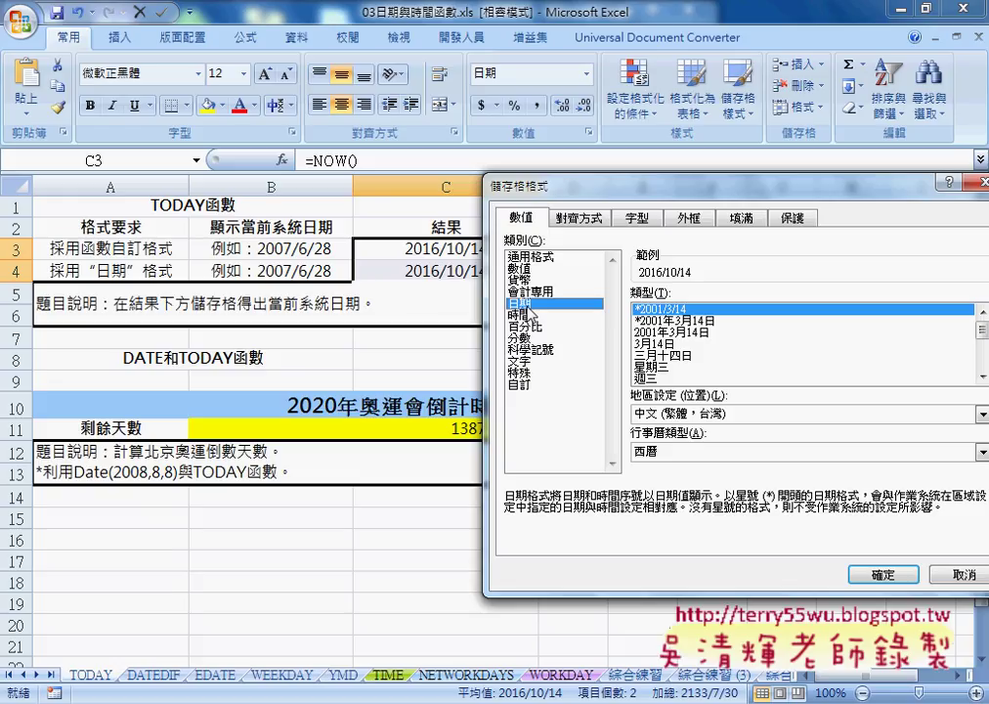
{"action": "left_click", "coordinate": [533, 315]}
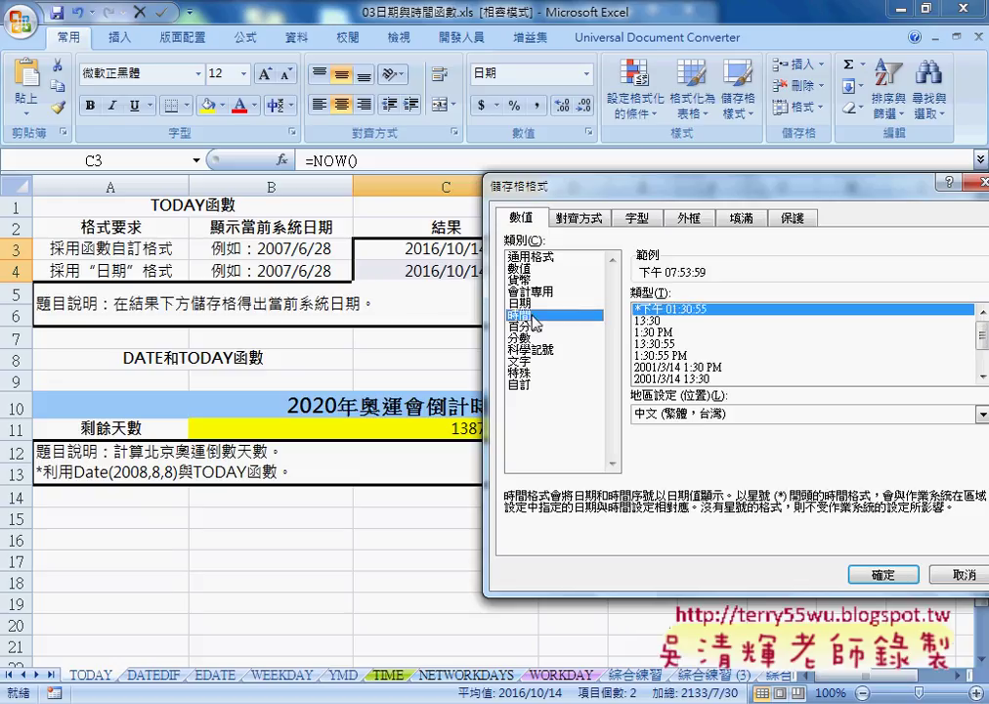
{"action": "left_click", "coordinate": [681, 367]}
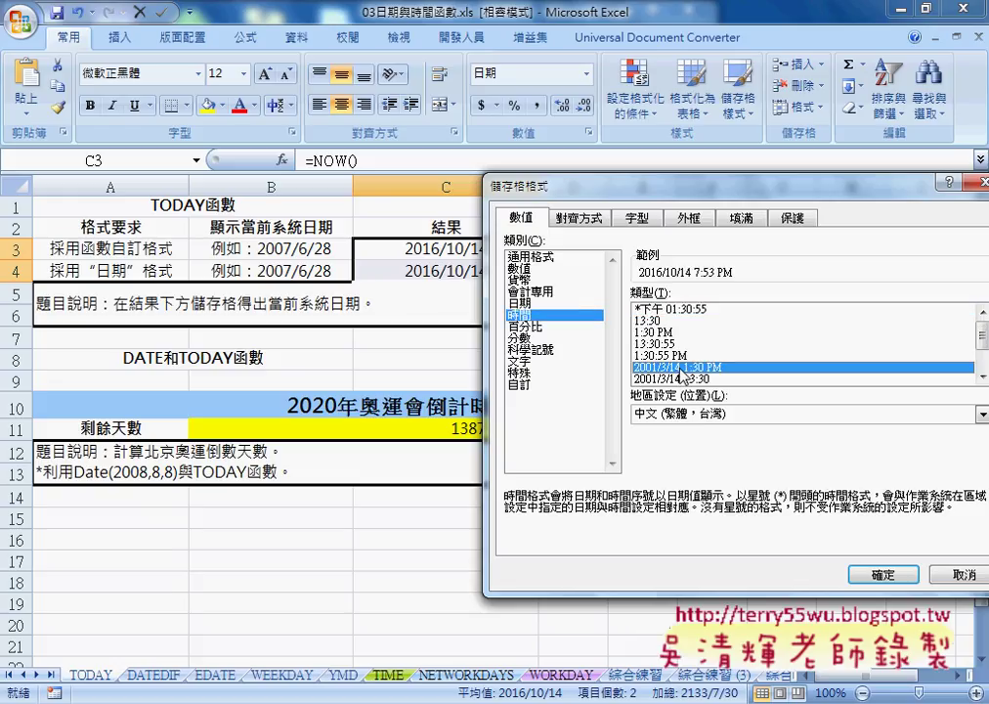
{"action": "left_click", "coordinate": [883, 575]}
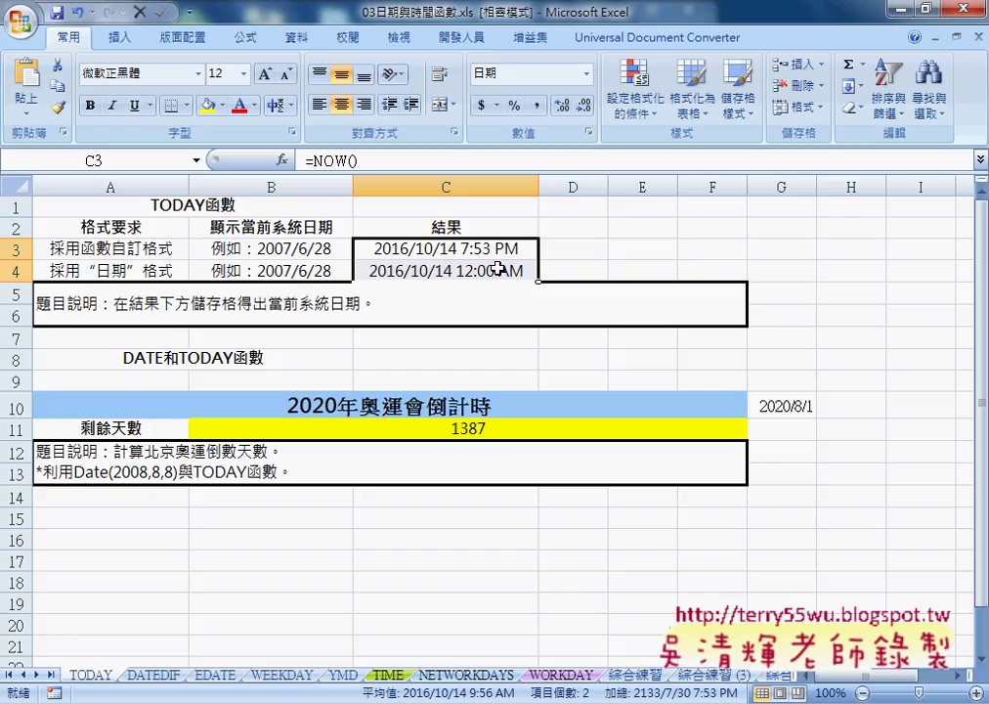
Step: Review the C3:C4 results, glance at the 綜合練習 sheet, and return to TODAY
{"action": "left_click", "coordinate": [497, 266]}
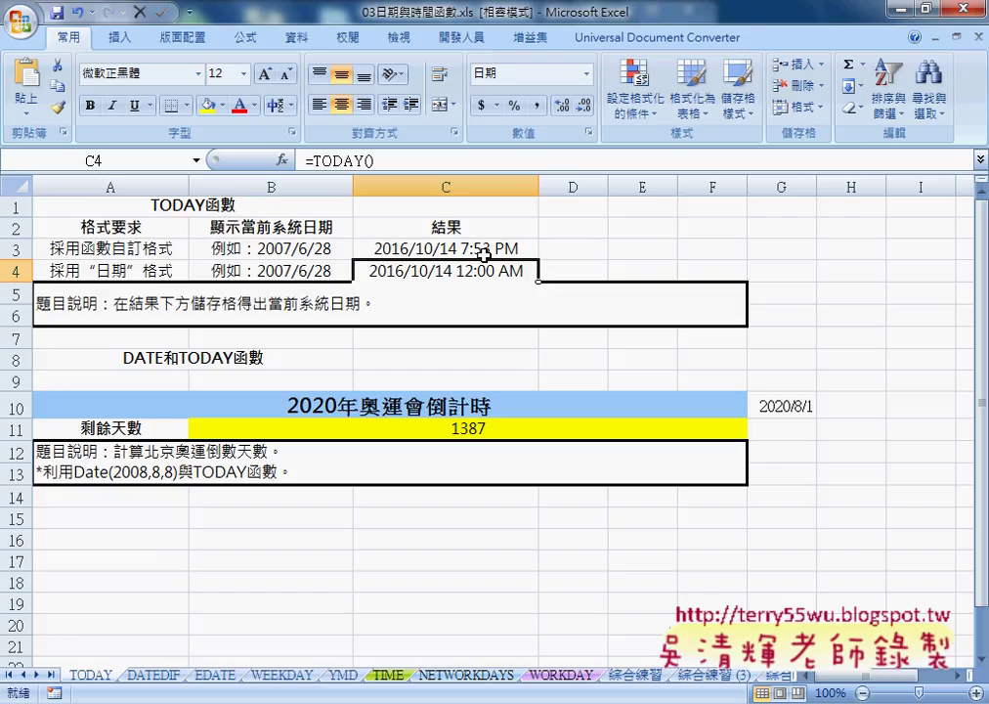
{"action": "left_click_drag", "start_coordinate": [449, 252], "coordinate": [479, 271]}
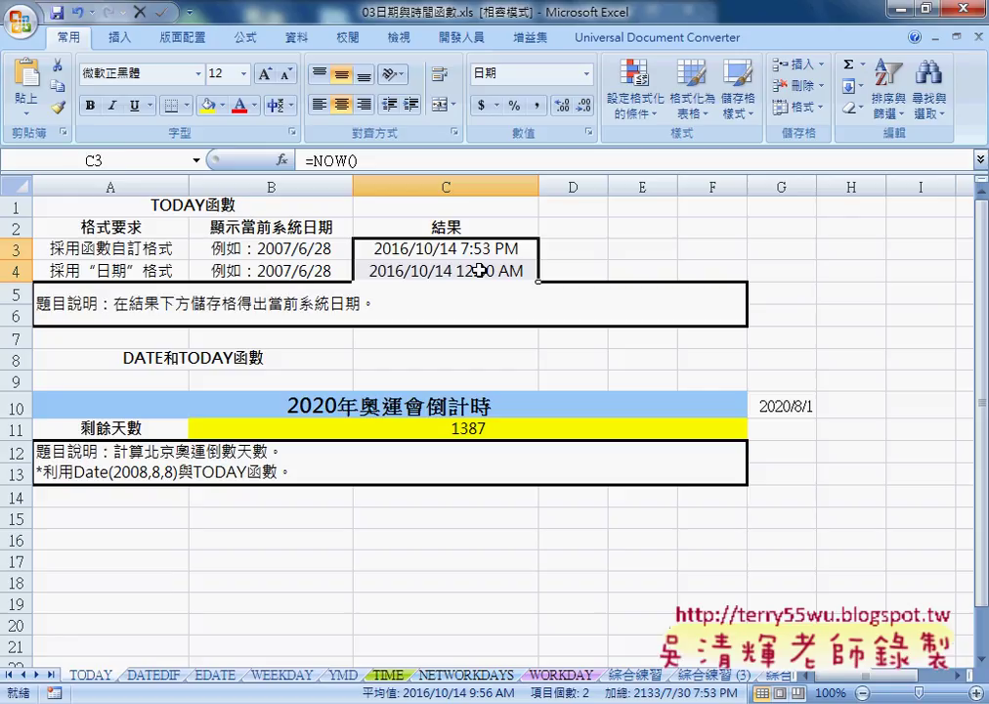
{"action": "left_click", "coordinate": [635, 674]}
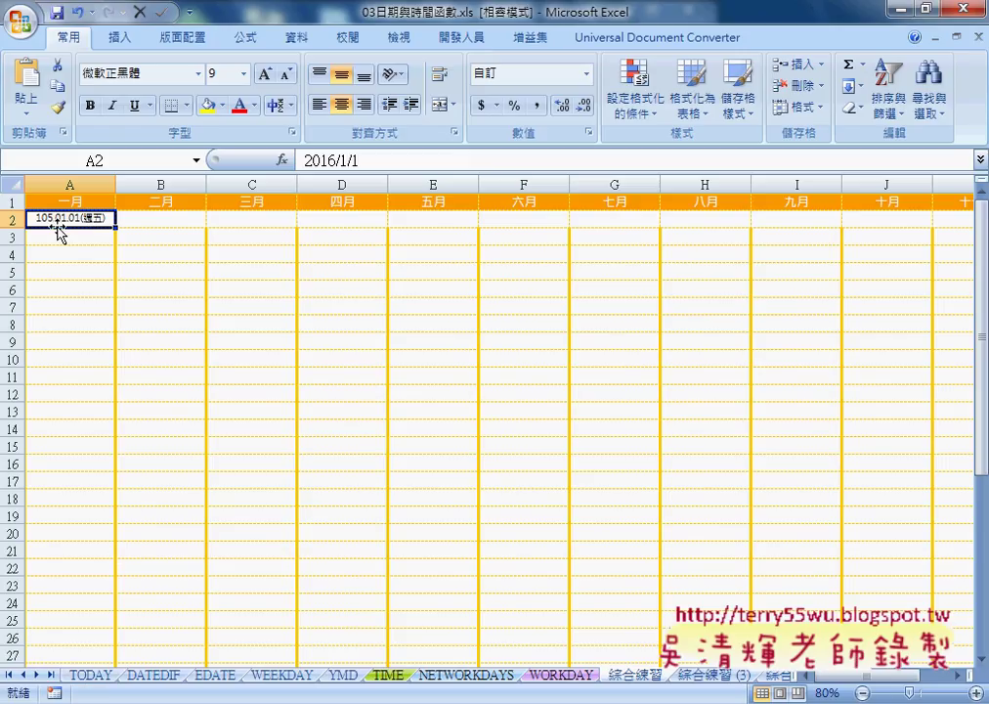
{"action": "left_click", "coordinate": [89, 674]}
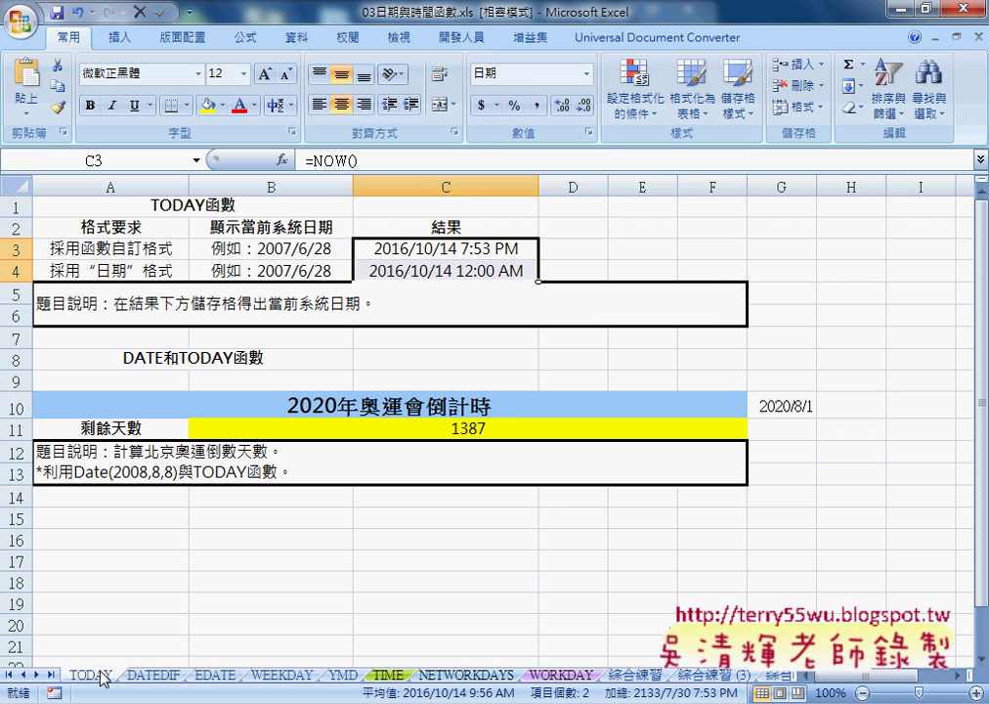
Step: Pick the 中華民國曆 calendar with 90年3月14日 style for the results and view its Custom code
{"action": "right_click", "coordinate": [467, 256]}
{"action": "left_click", "coordinate": [533, 502]}
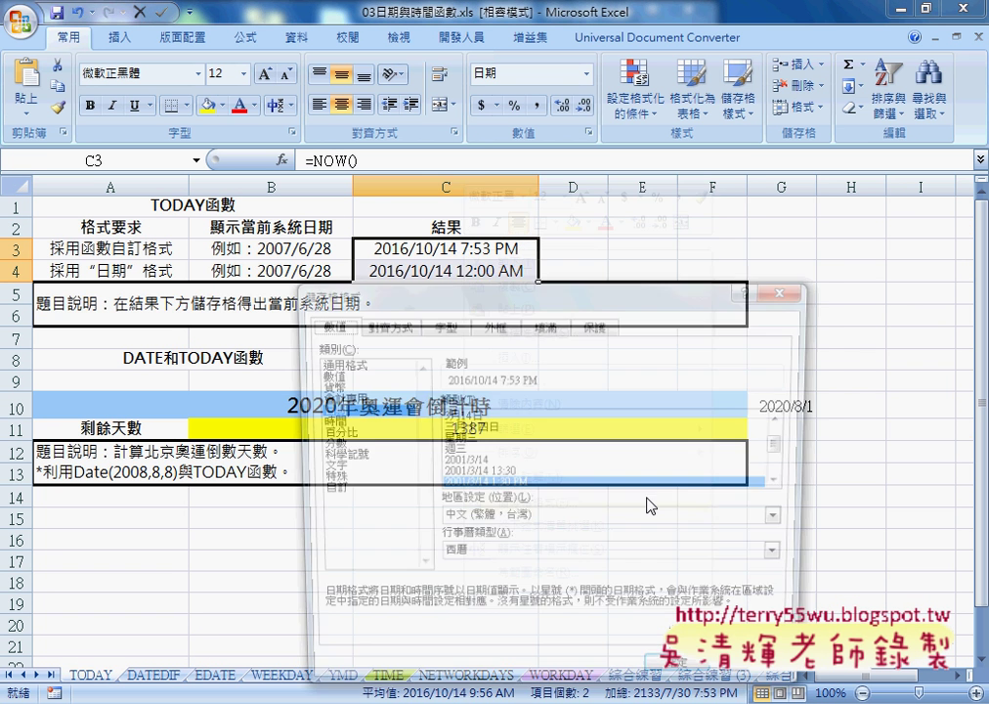
{"action": "left_click_drag", "start_coordinate": [651, 276], "coordinate": [816, 175]}
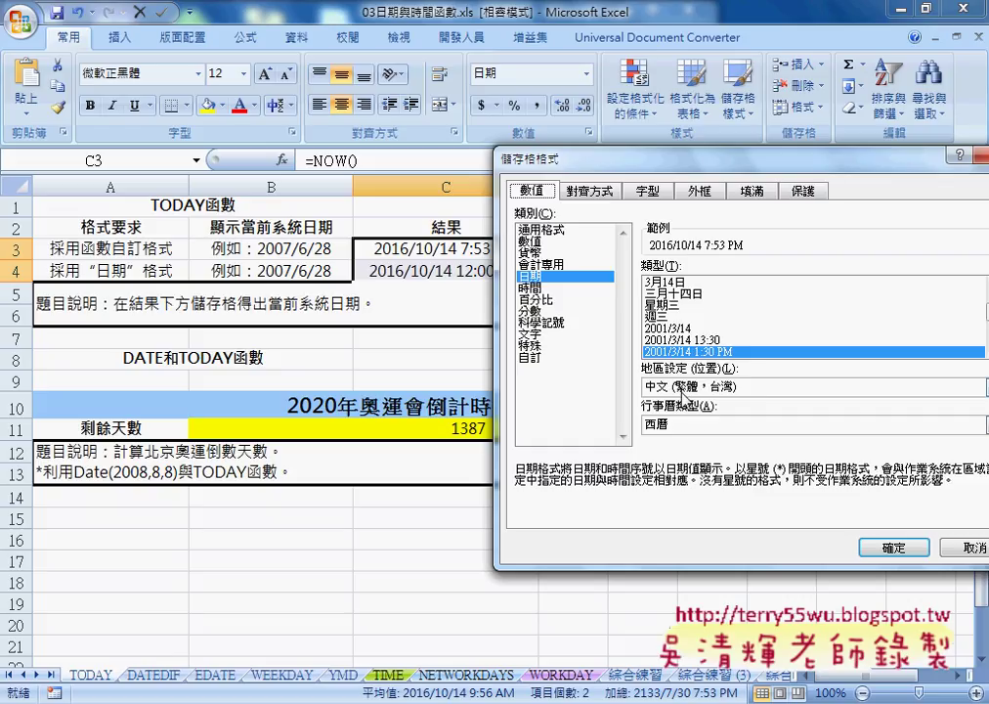
{"action": "left_click", "coordinate": [692, 426]}
{"action": "left_click", "coordinate": [693, 439]}
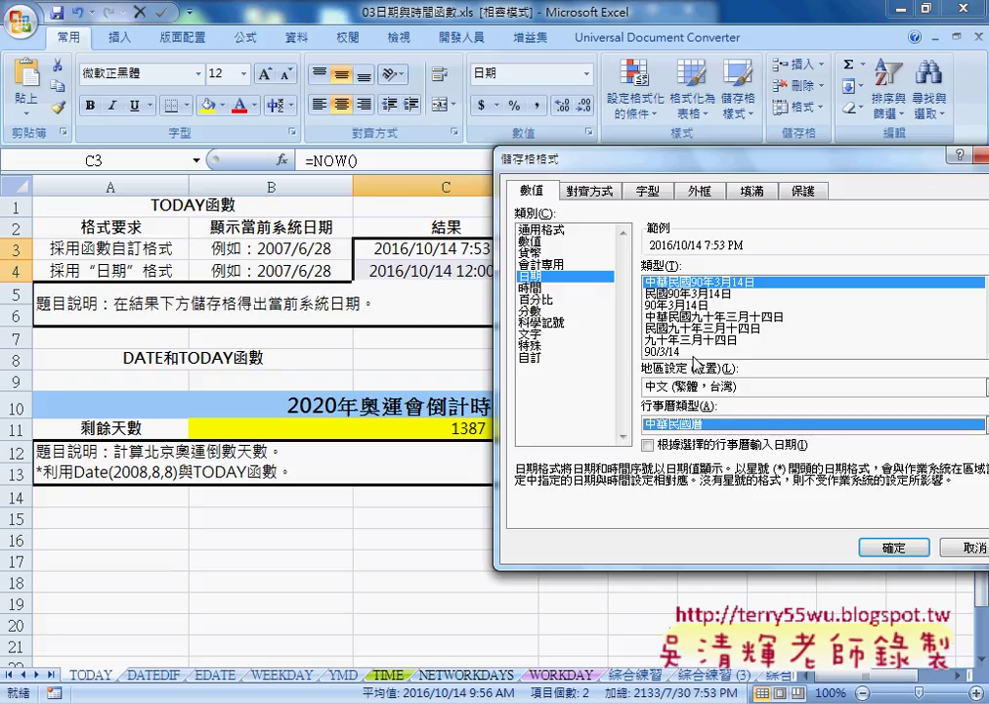
{"action": "left_click", "coordinate": [690, 306]}
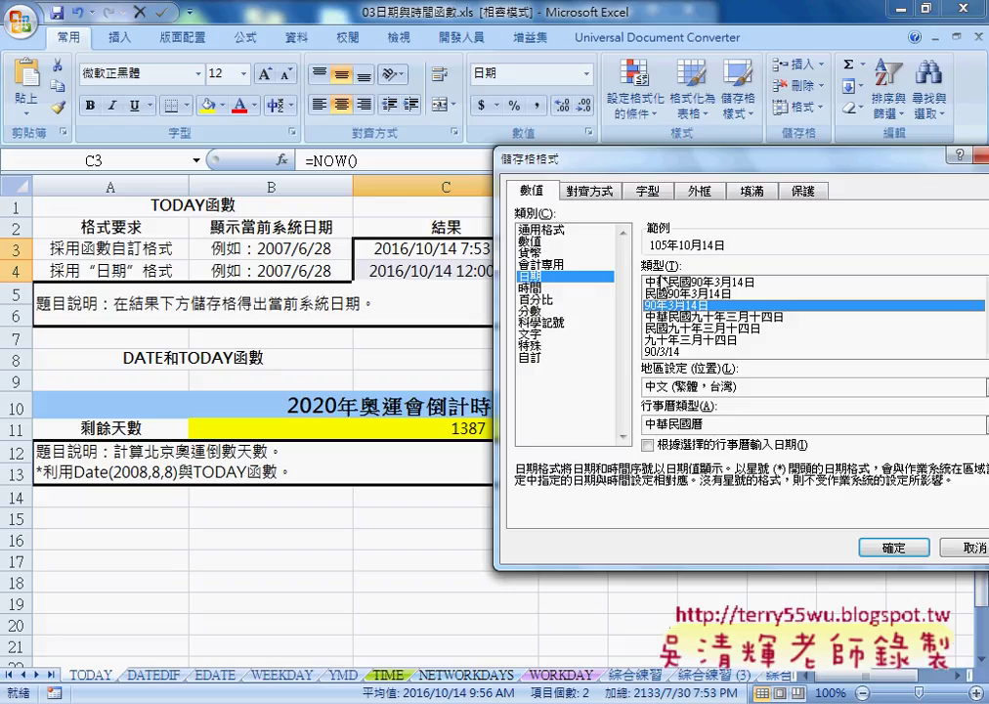
{"action": "left_click", "coordinate": [531, 358]}
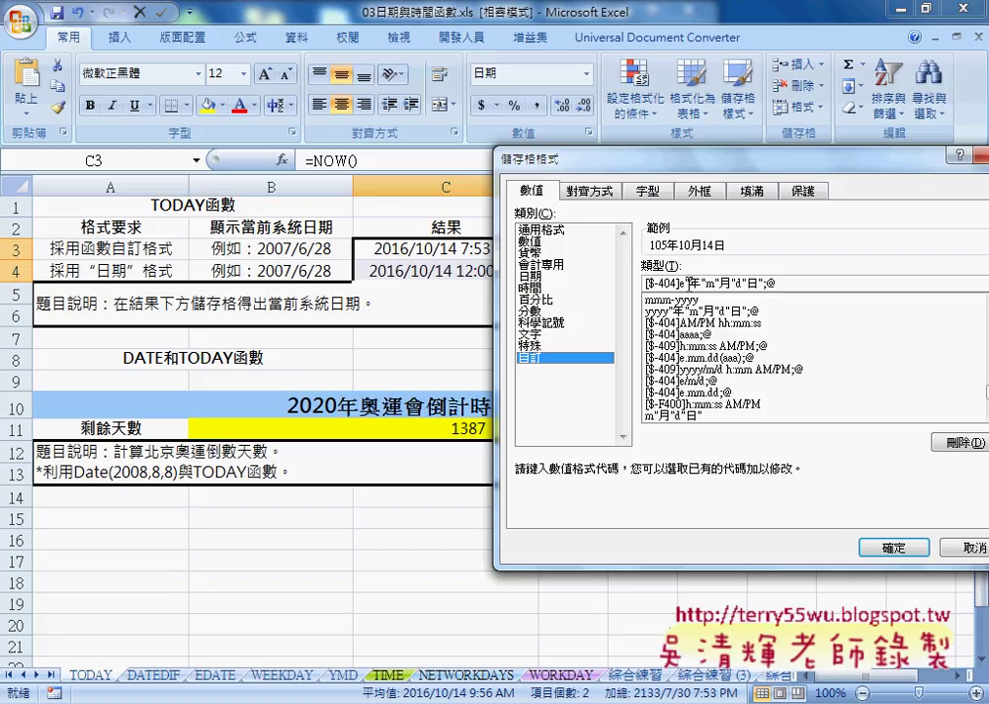
Step: In the custom code, replace 年 and 月 with dots and delete the 日
{"action": "left_click_drag", "start_coordinate": [668, 283], "coordinate": [634, 283]}
{"action": "left_click", "coordinate": [674, 284]}
{"action": "key", "text": "BackSpace"}
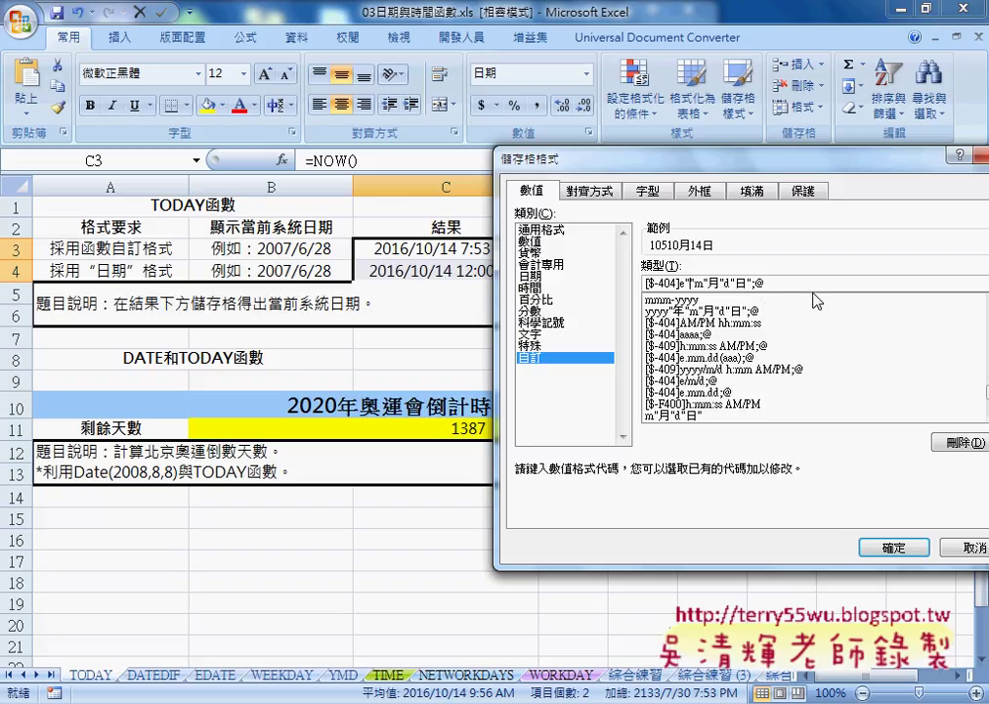
{"action": "type", "text": "."}
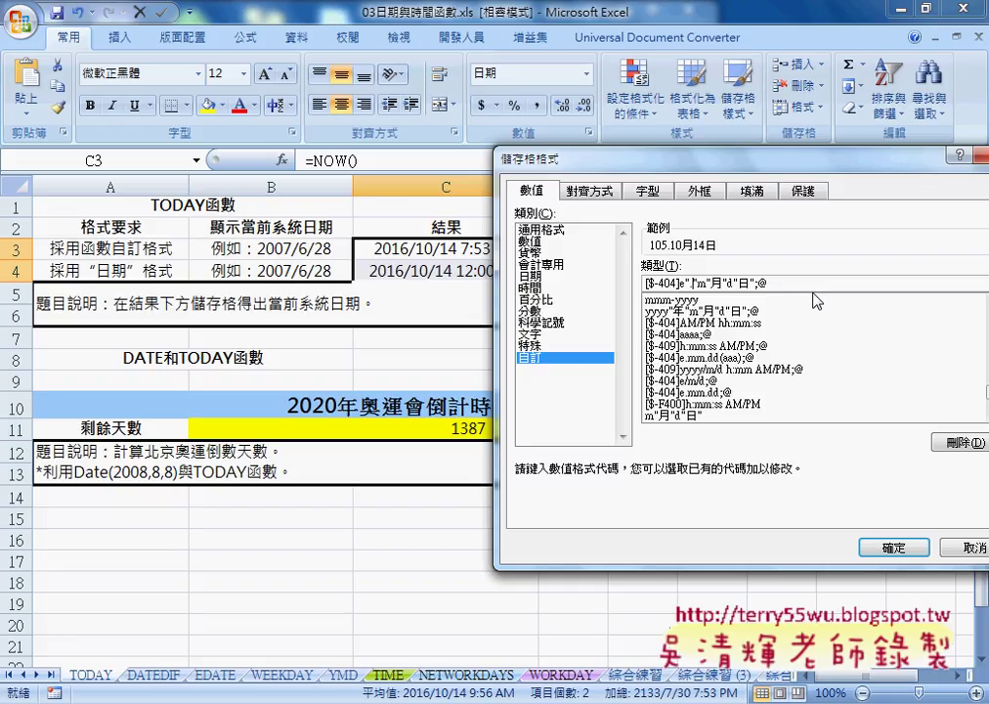
{"action": "key", "text": "Right"}
{"action": "key", "text": "Right"}
{"action": "key", "text": "Right"}
{"action": "key", "text": "BackSpace"}
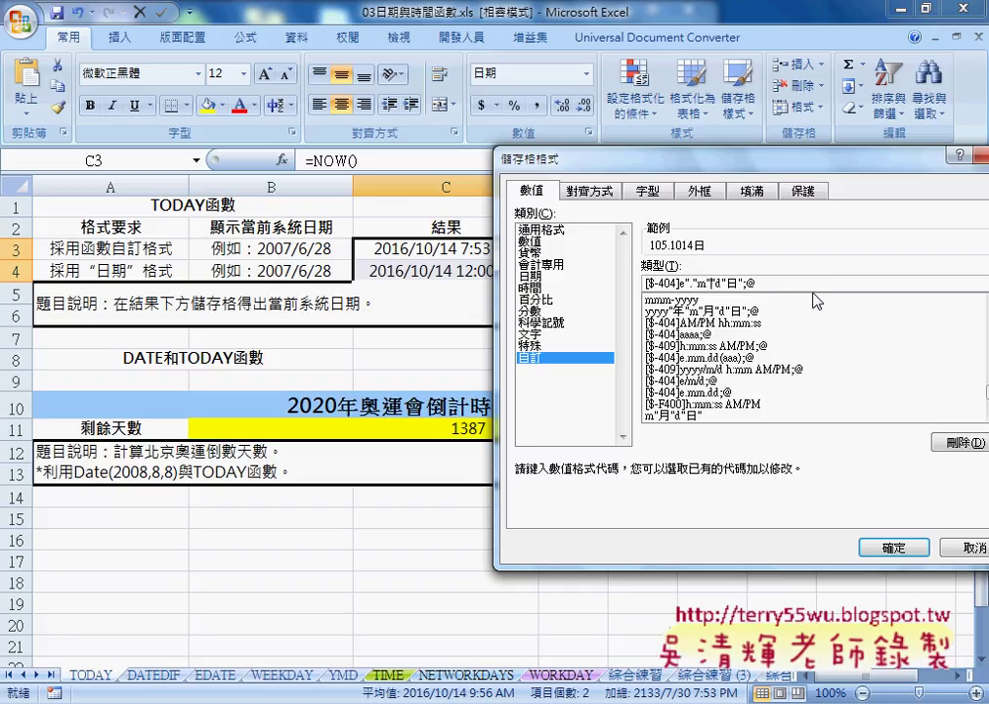
{"action": "type", "text": "."}
{"action": "key", "text": "BackSpace"}
{"action": "key", "text": "Delete"}
Step: Finish the code as [$-404]e"."mm"."dd(aaa);@ and apply it to C3:C4
{"action": "key", "text": "Left"}
{"action": "key", "text": "Left"}
{"action": "key", "text": "Left"}
{"action": "type", "text": "m"}
{"action": "key", "text": "Return"}
{"action": "type", "text": "."}
{"action": "type", "text": "()"}
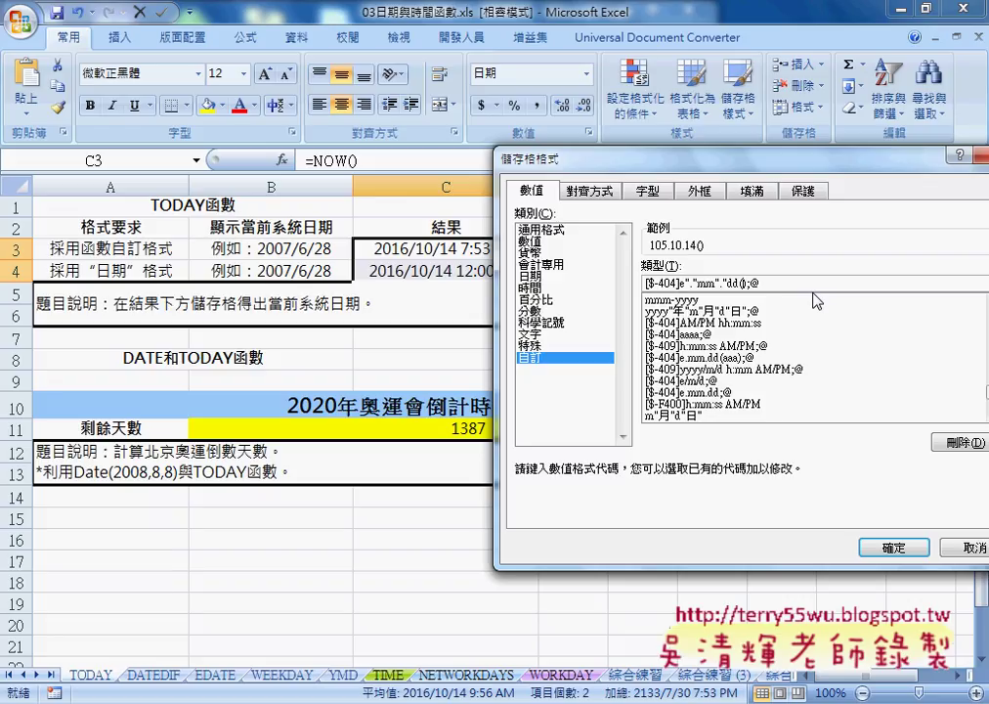
{"action": "type", "text": "aaa"}
{"action": "type", "text": "a"}
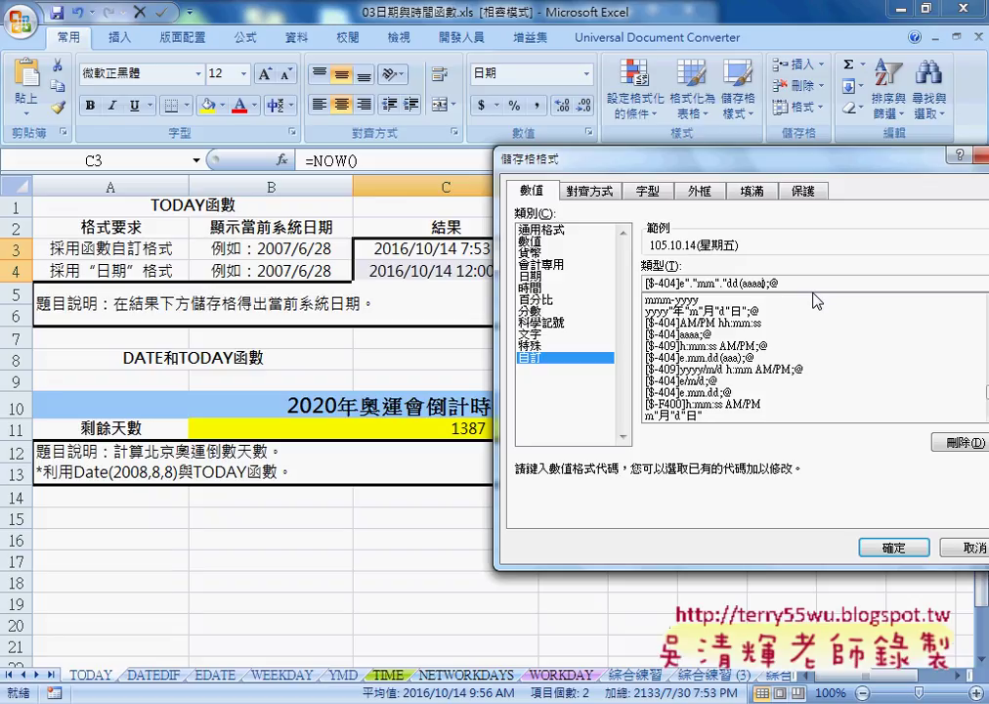
{"action": "key", "text": "BackSpace"}
{"action": "left_click", "coordinate": [902, 548]}
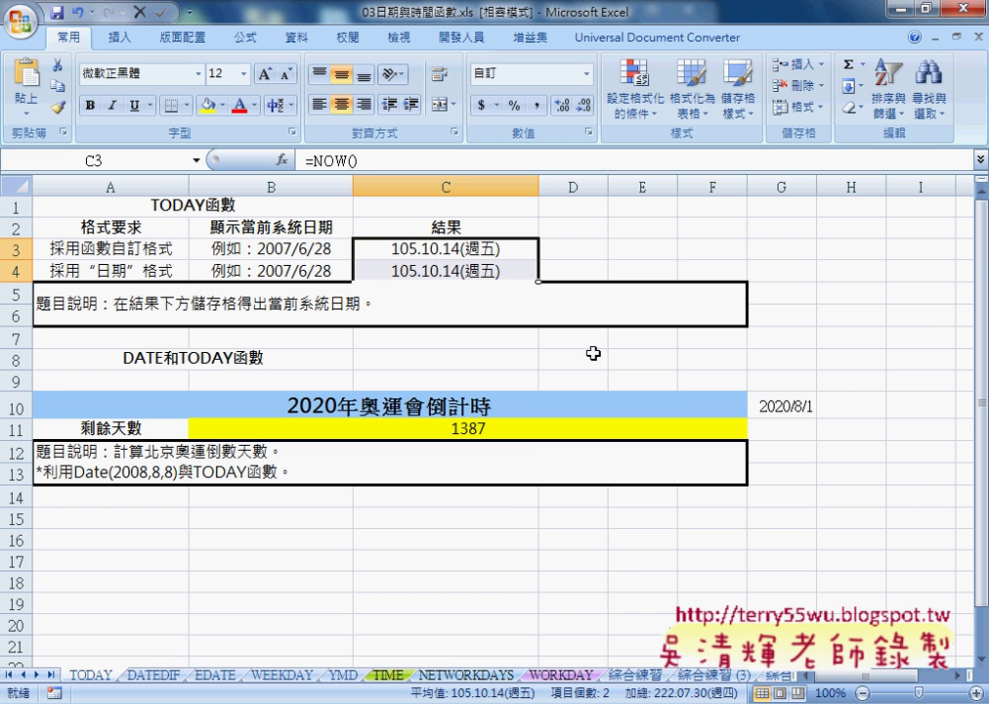
{"action": "left_click", "coordinate": [506, 273]}
{"action": "right_click", "coordinate": [508, 275]}
{"action": "left_click", "coordinate": [572, 526]}
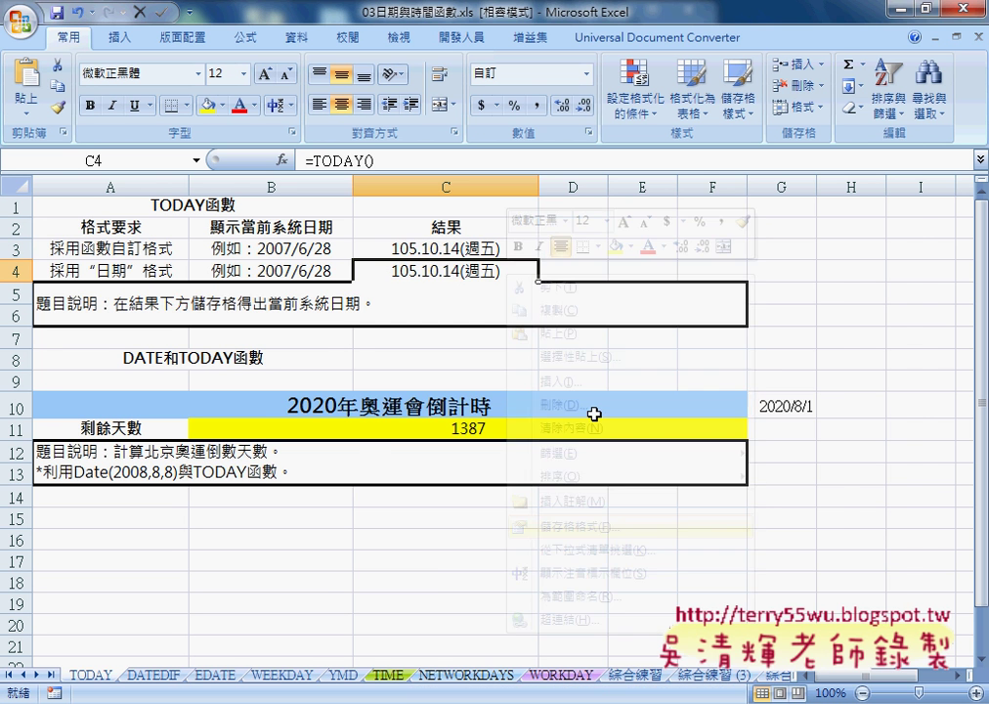
{"action": "left_click_drag", "start_coordinate": [613, 205], "coordinate": [646, 155]}
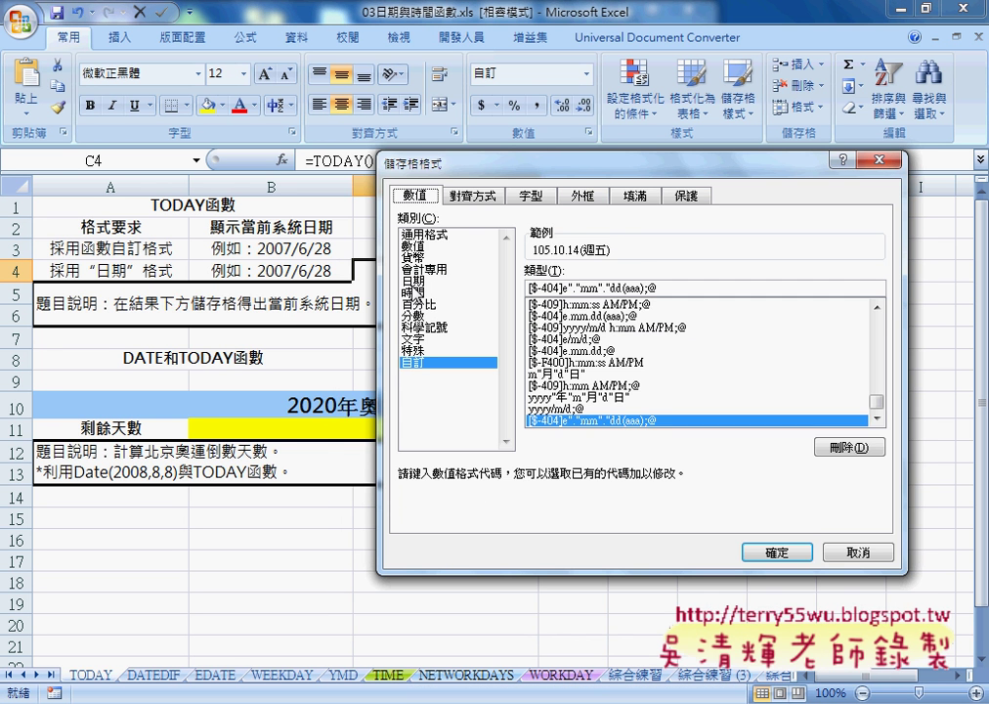
{"action": "left_click", "coordinate": [420, 281]}
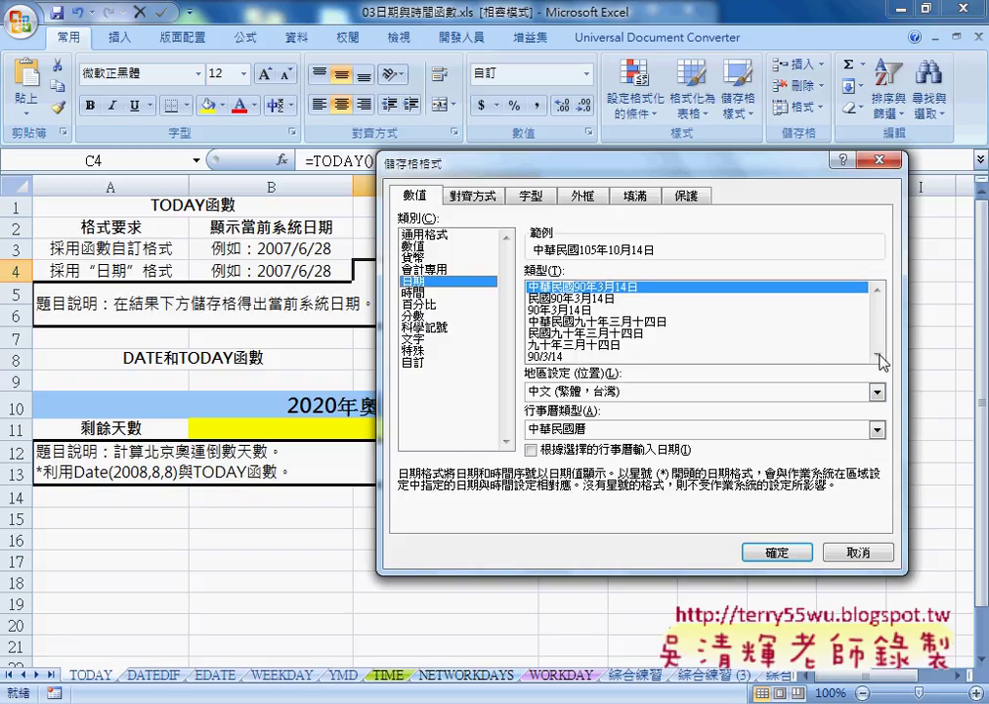
{"action": "left_click", "coordinate": [678, 431]}
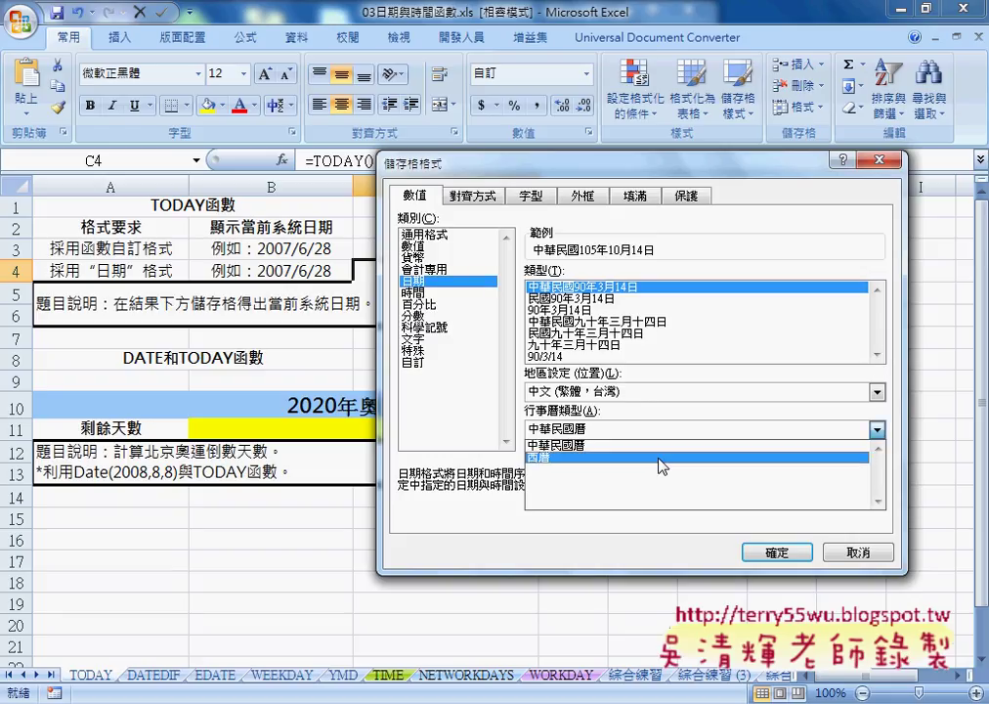
{"action": "left_click", "coordinate": [658, 456]}
{"action": "left_click", "coordinate": [543, 358]}
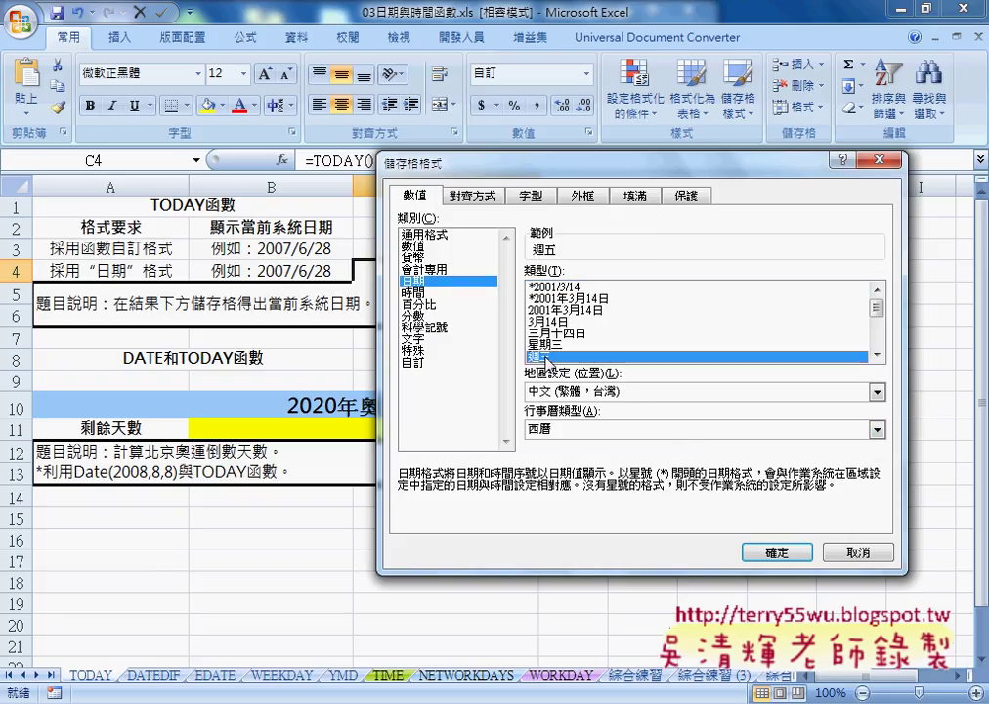
{"action": "left_click", "coordinate": [417, 363]}
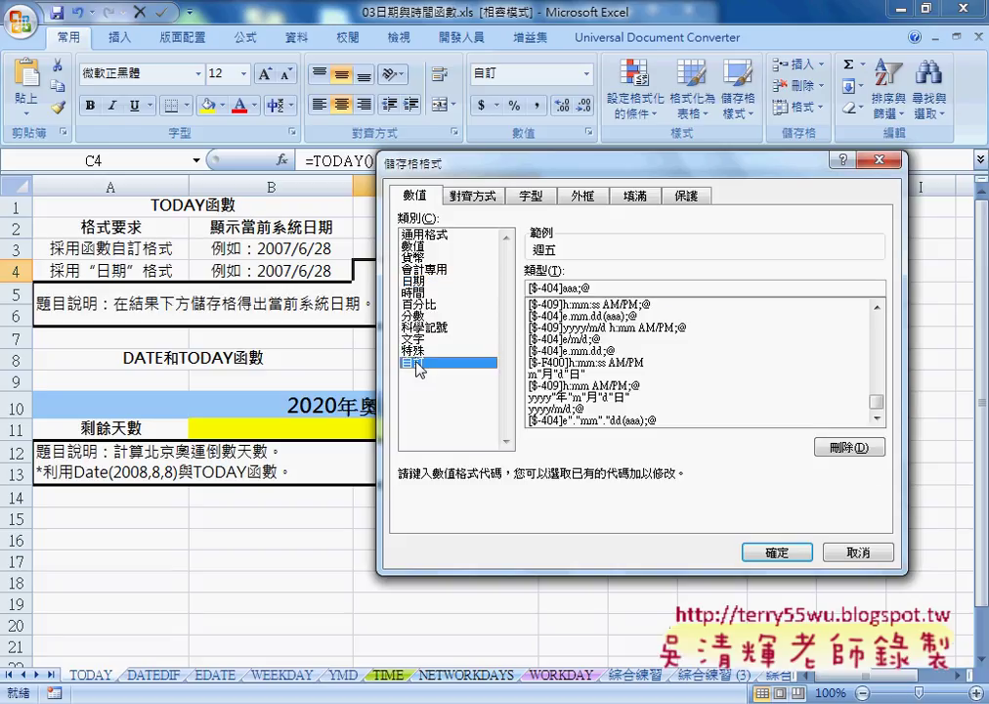
{"action": "double_click", "coordinate": [571, 288]}
{"action": "left_click", "coordinate": [850, 552]}
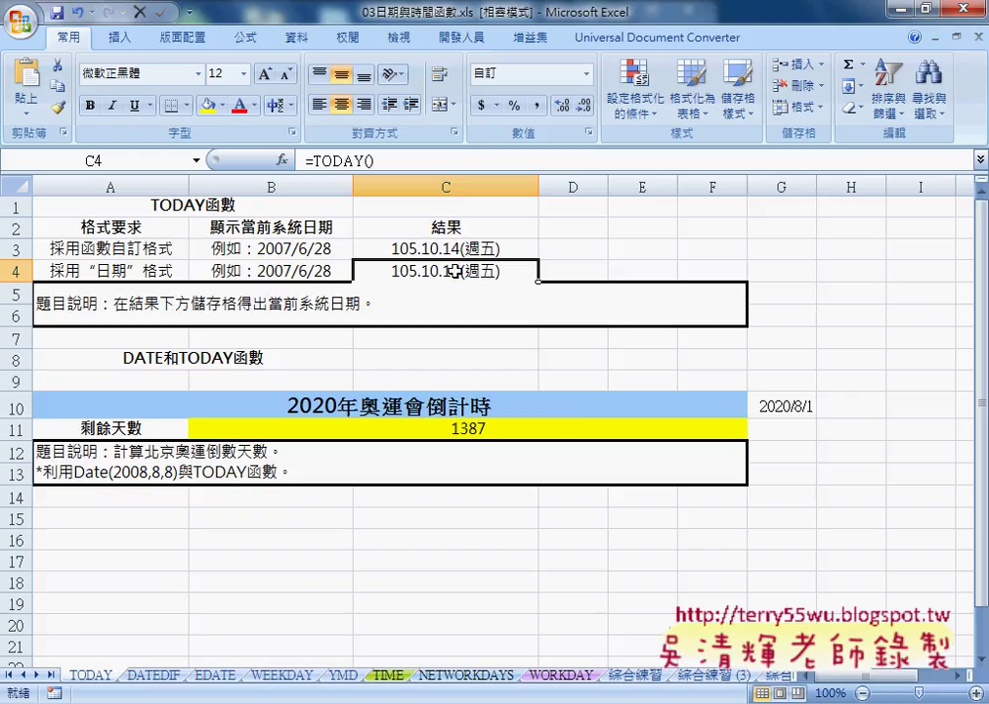
{"action": "left_click_drag", "start_coordinate": [466, 248], "coordinate": [467, 272]}
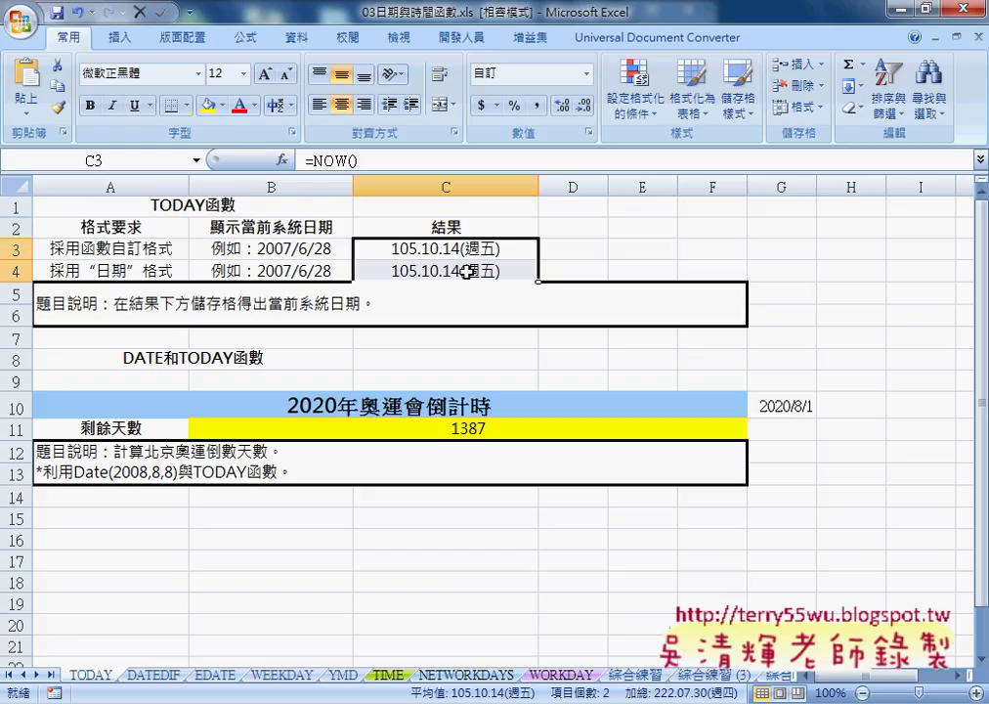
{"action": "double_click", "coordinate": [306, 406]}
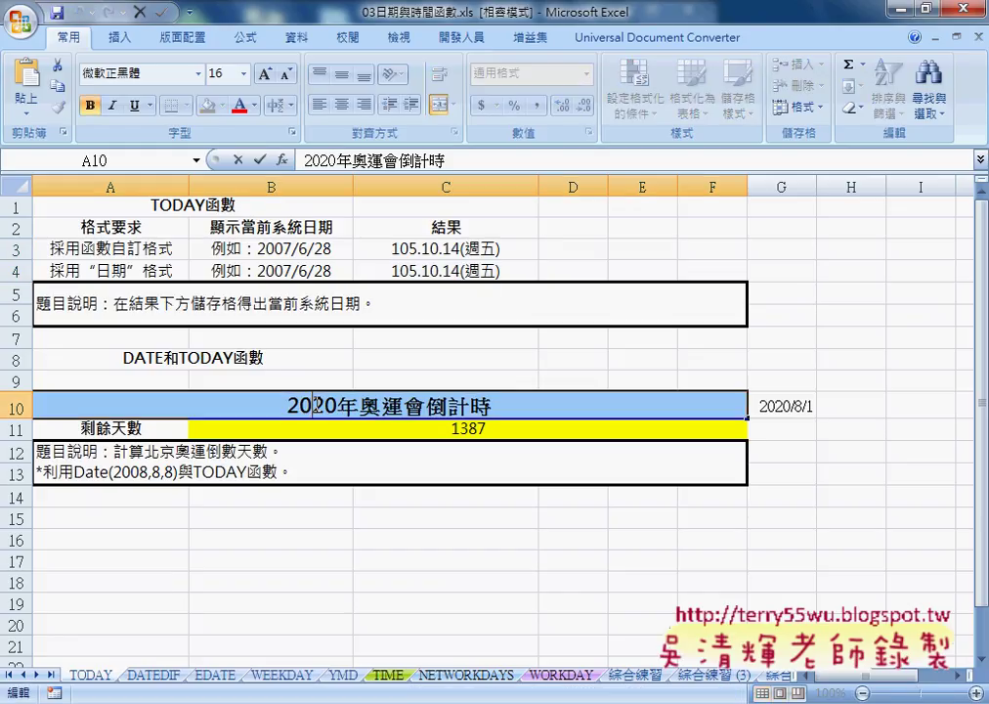
{"action": "left_click_drag", "start_coordinate": [313, 407], "coordinate": [338, 407]}
{"action": "type", "text": "16"}
{"action": "key", "text": "BackSpace"}
{"action": "key", "text": "BackSpace"}
{"action": "type", "text": "2"}
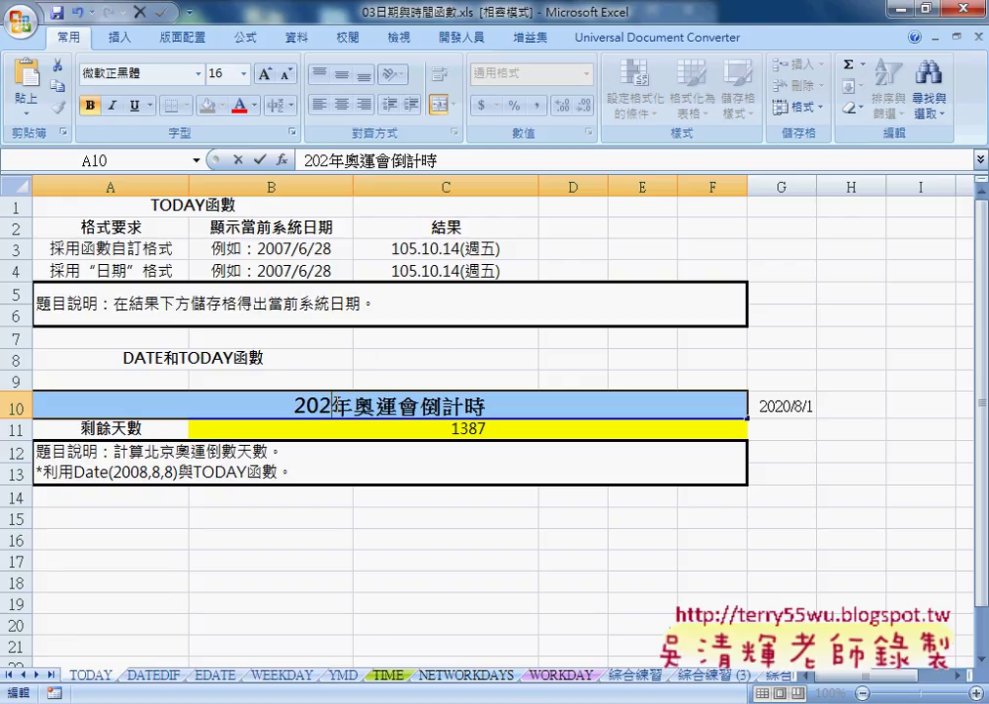
{"action": "type", "text": "0"}
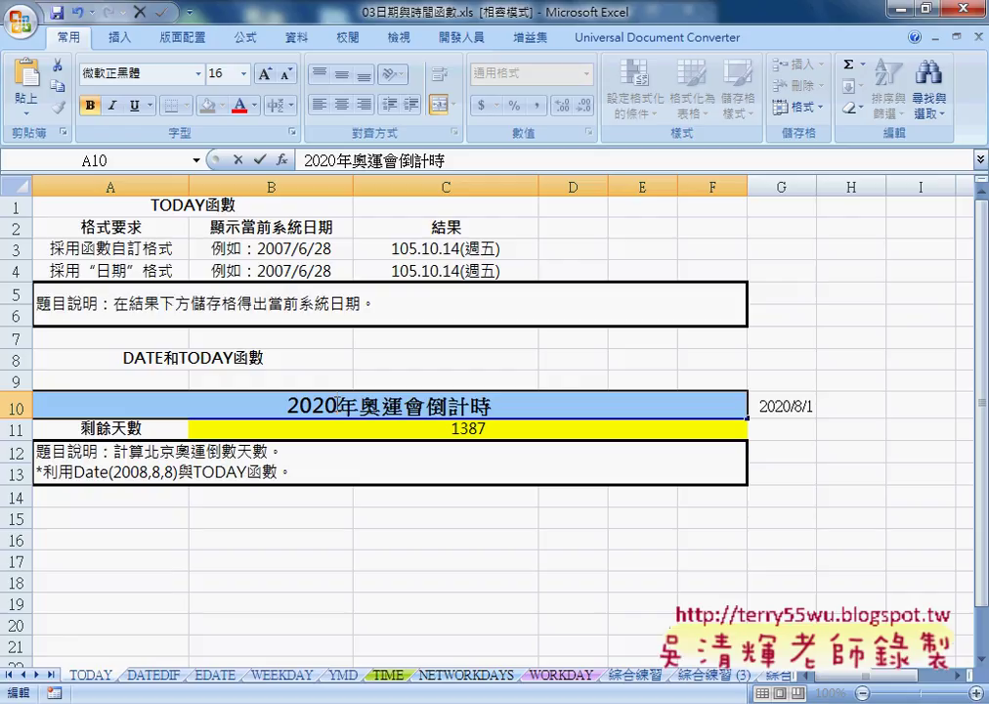
{"action": "left_click", "coordinate": [404, 431]}
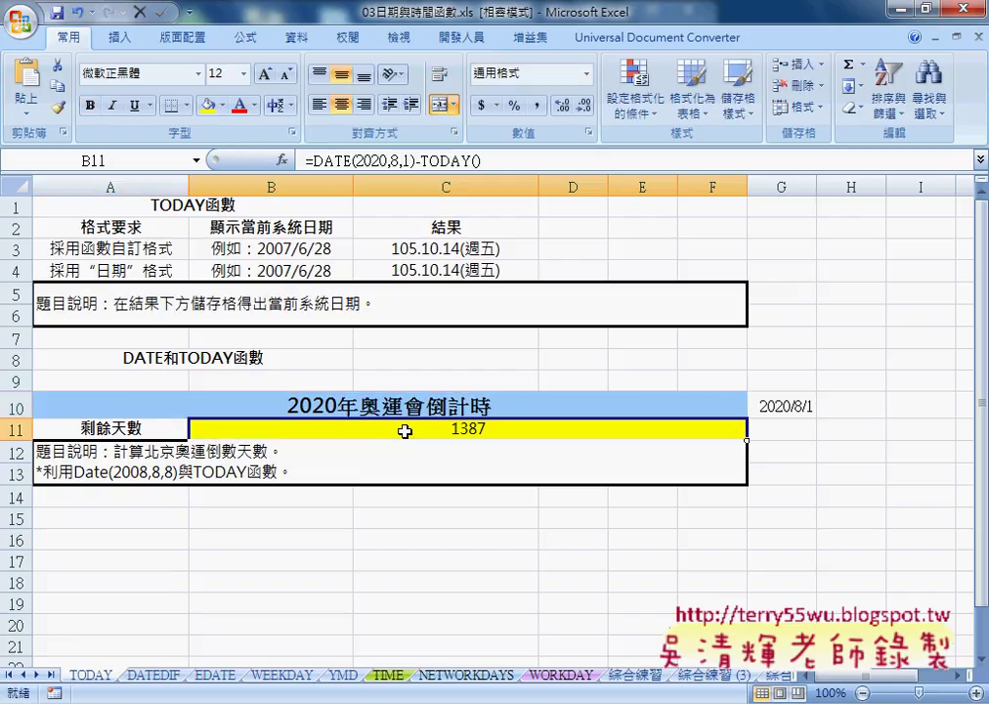
Step: Rebuild the B11 countdown as =G10-C4, giving 1387 days until 2020/8/1
{"action": "key", "text": "Delete"}
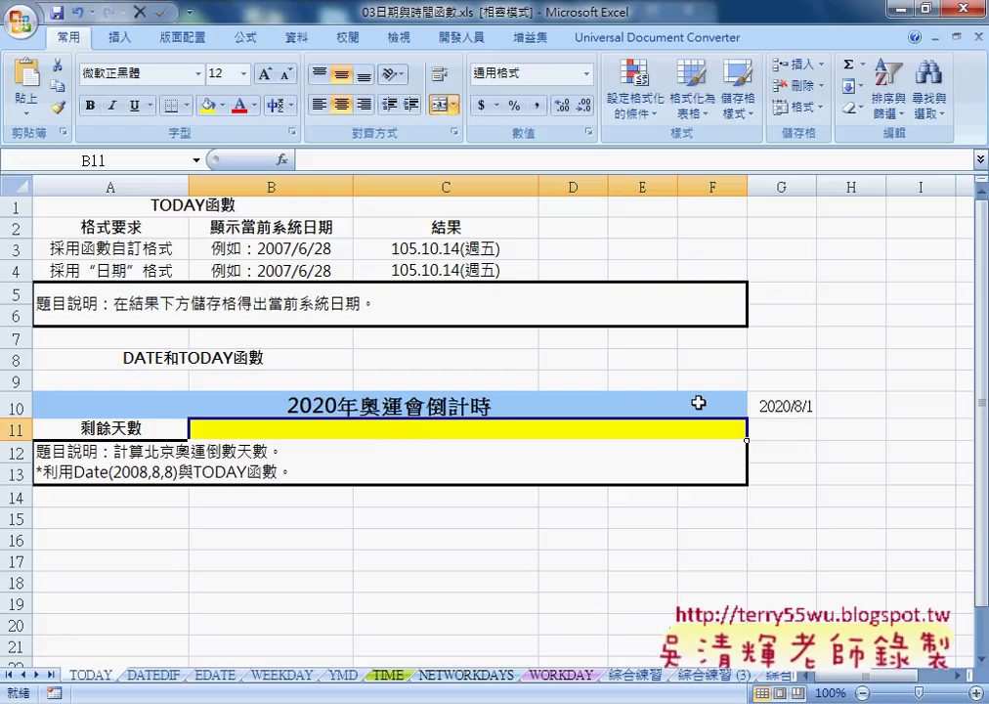
{"action": "left_click", "coordinate": [778, 408]}
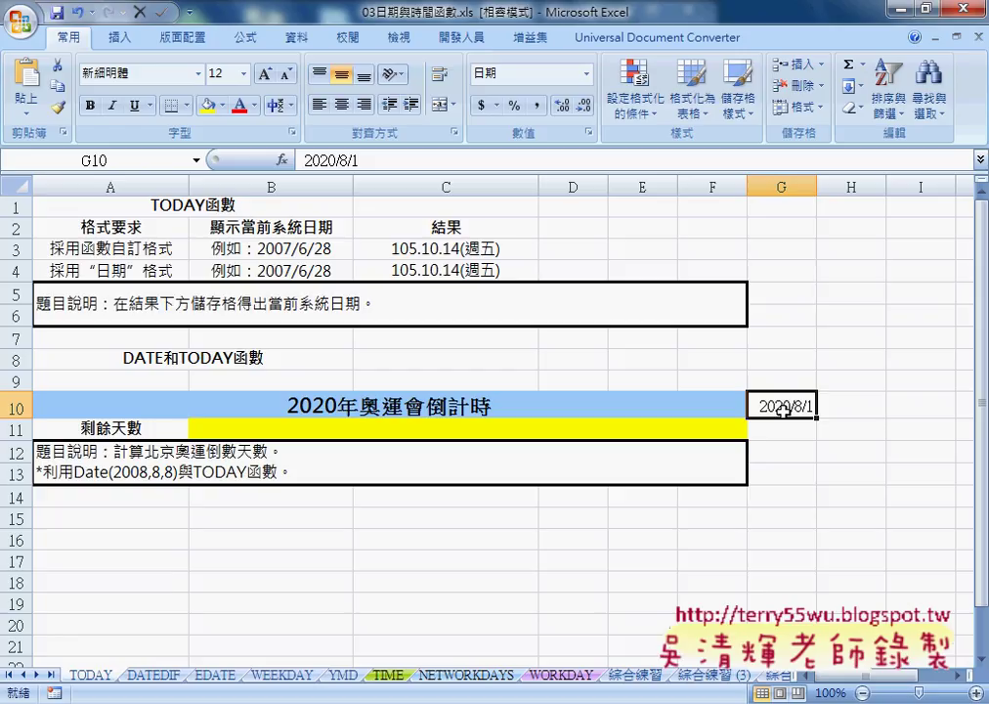
{"action": "left_click", "coordinate": [643, 428]}
{"action": "type", "text": "="}
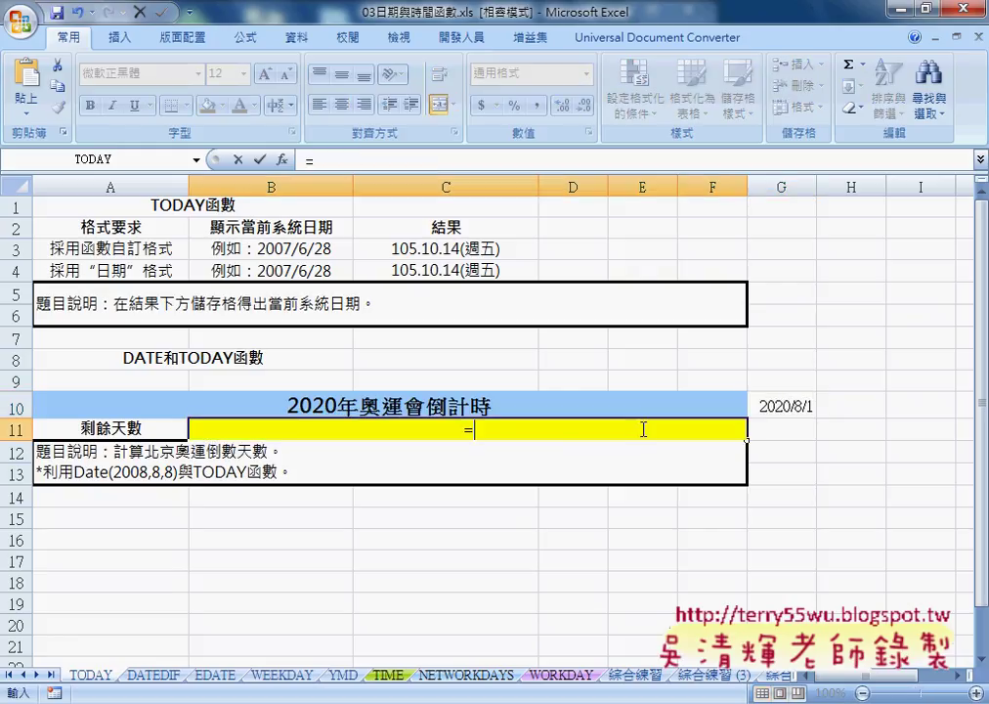
{"action": "left_click", "coordinate": [796, 403]}
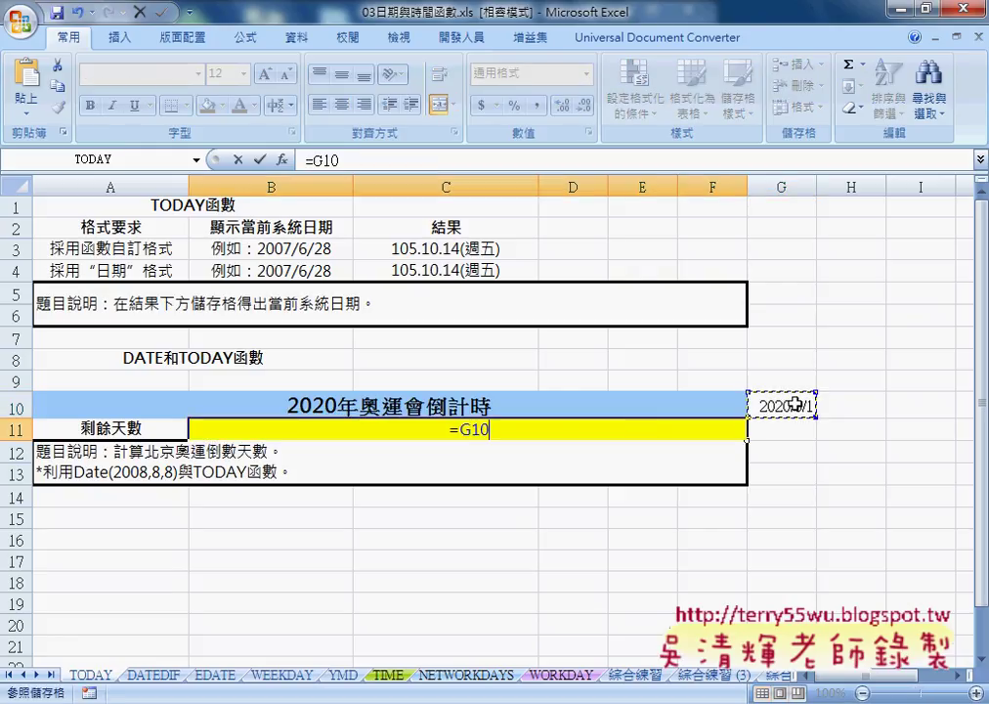
{"action": "type", "text": "-"}
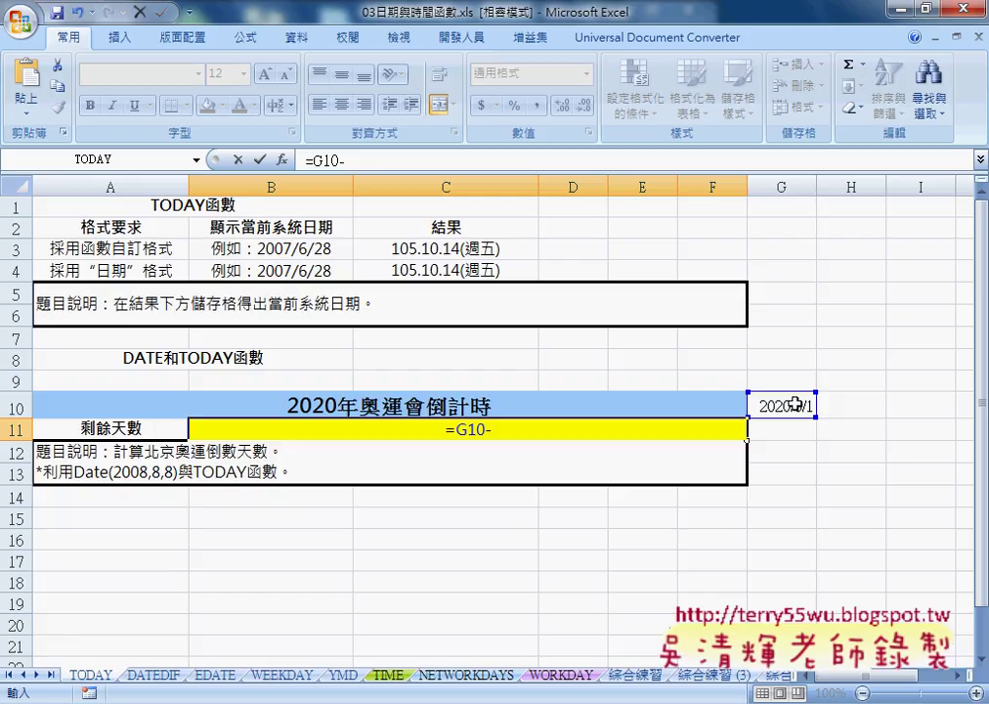
{"action": "left_click", "coordinate": [447, 271]}
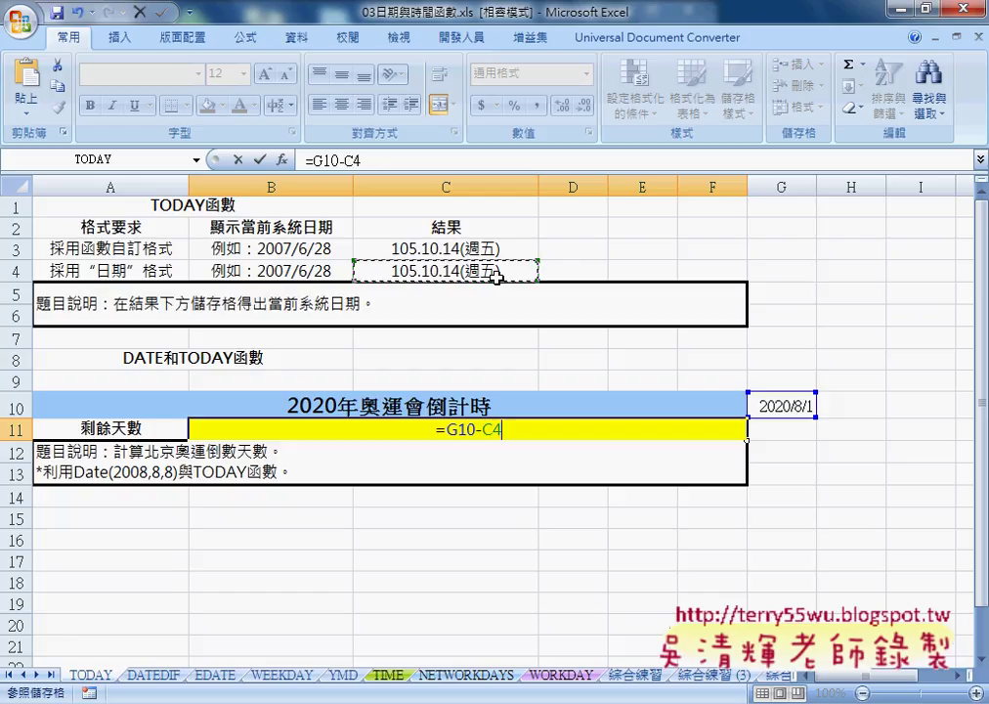
{"action": "left_click", "coordinate": [259, 161]}
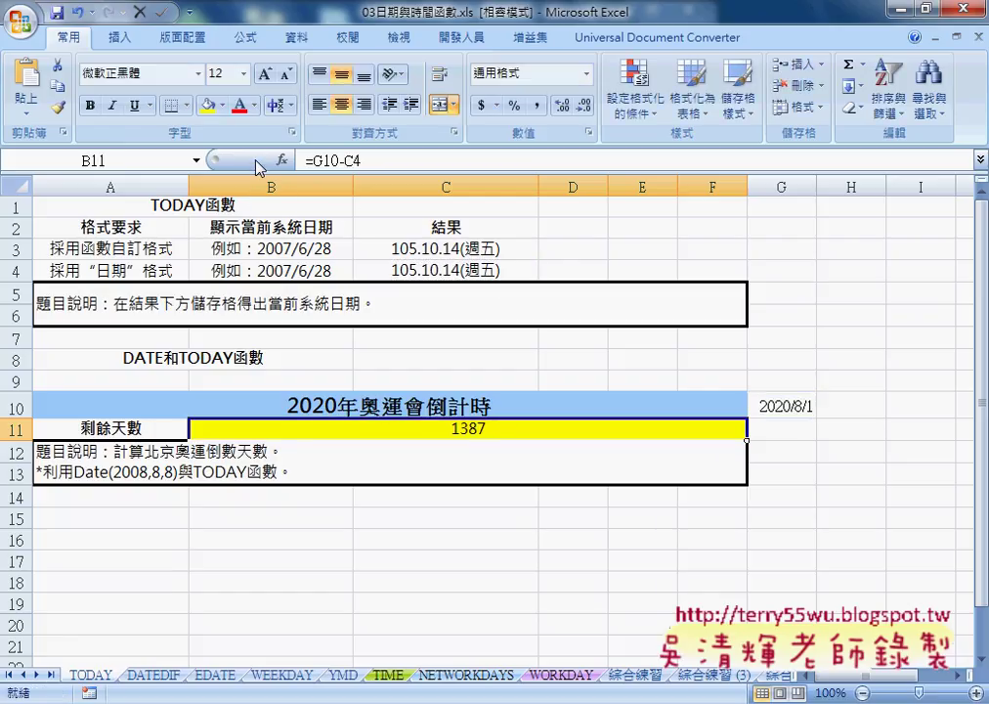
Step: Apply a Date format to the countdown cell B11 through Format Cells
{"action": "right_click", "coordinate": [486, 431]}
{"action": "left_click", "coordinate": [499, 323]}
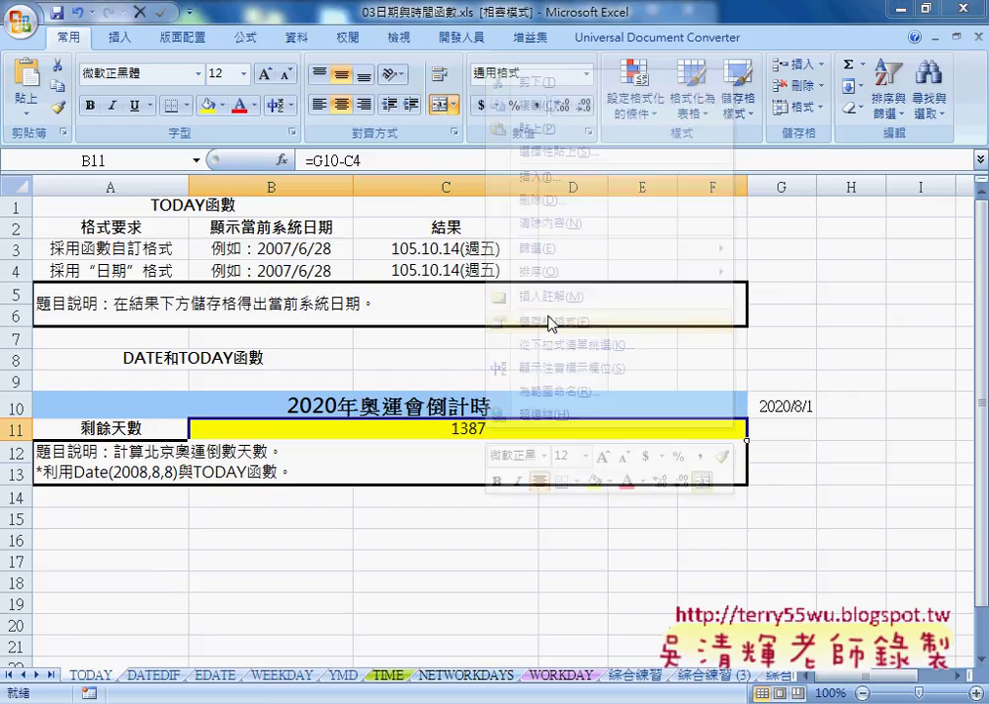
{"action": "left_click", "coordinate": [319, 223]}
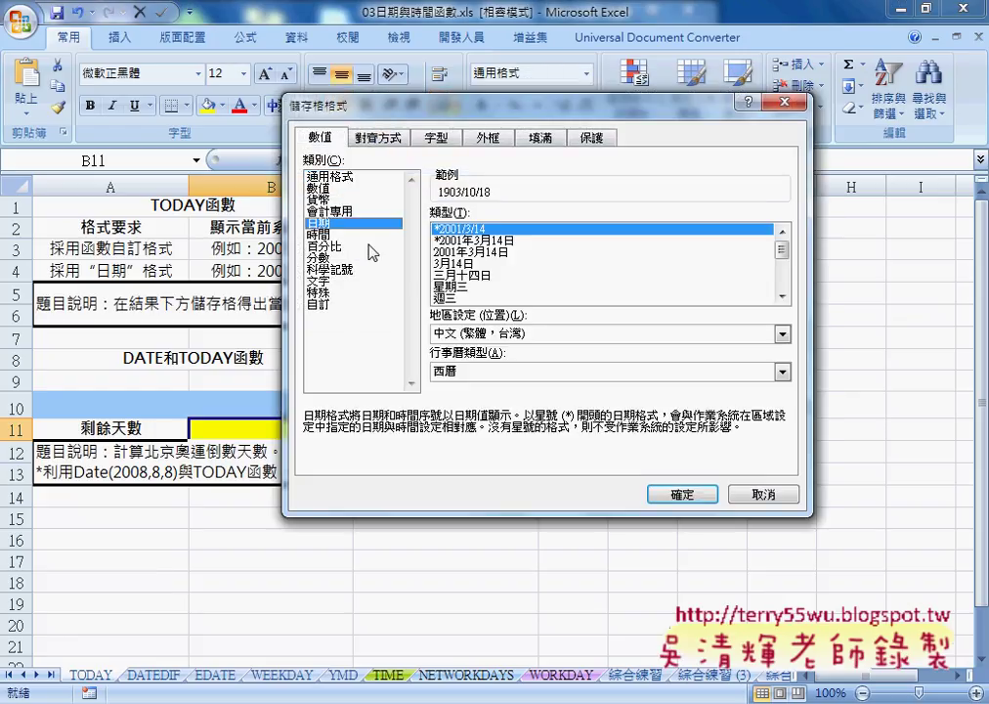
{"action": "left_click", "coordinate": [686, 494]}
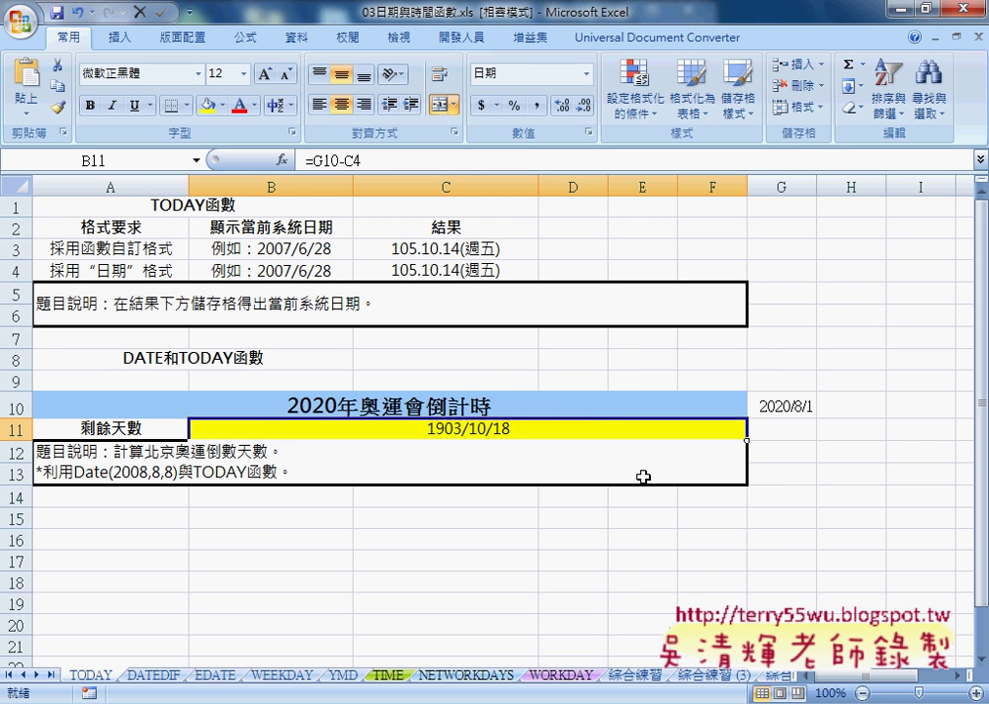
Step: Change B11 to General format so the =G10-C4 countdown shows 1387 days
{"action": "right_click", "coordinate": [508, 438]}
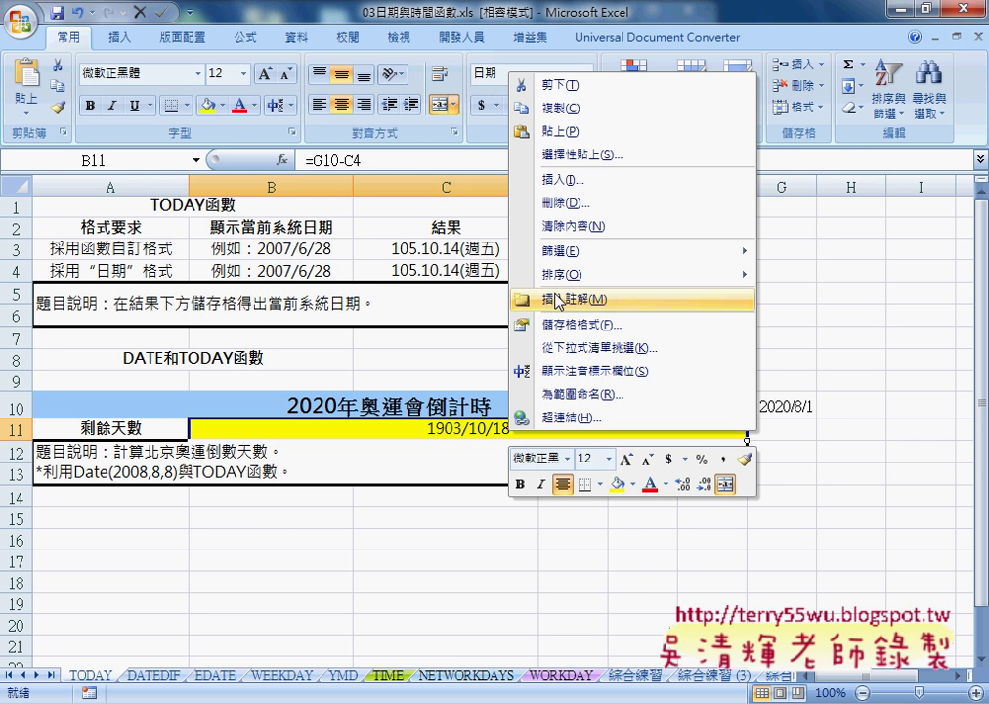
{"action": "left_click", "coordinate": [567, 323]}
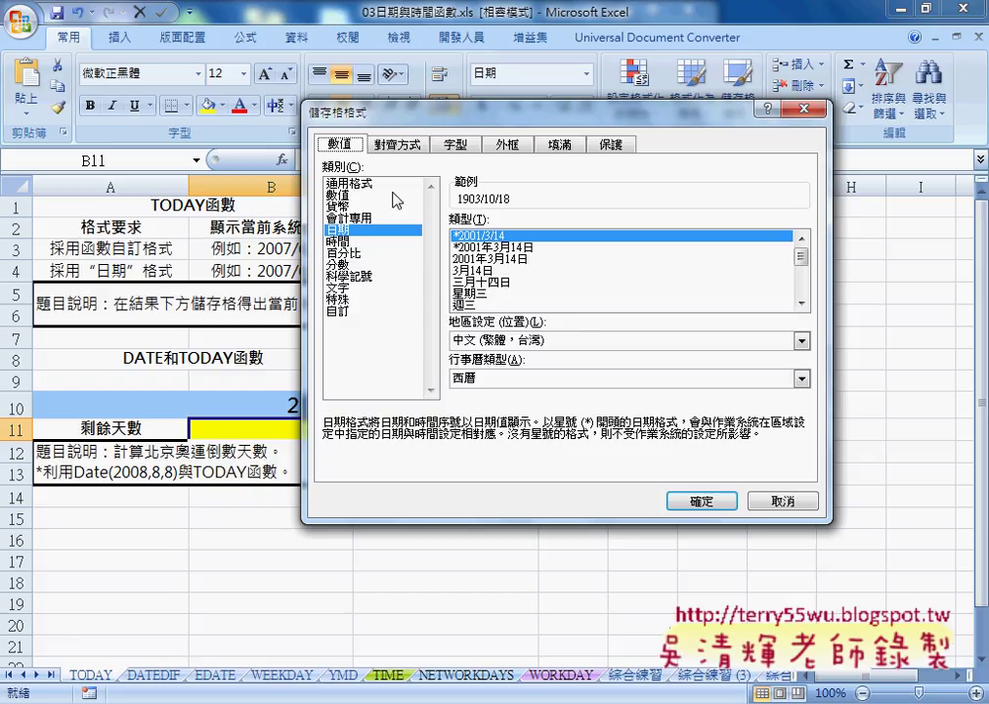
{"action": "left_click", "coordinate": [362, 184]}
{"action": "left_click", "coordinate": [702, 501]}
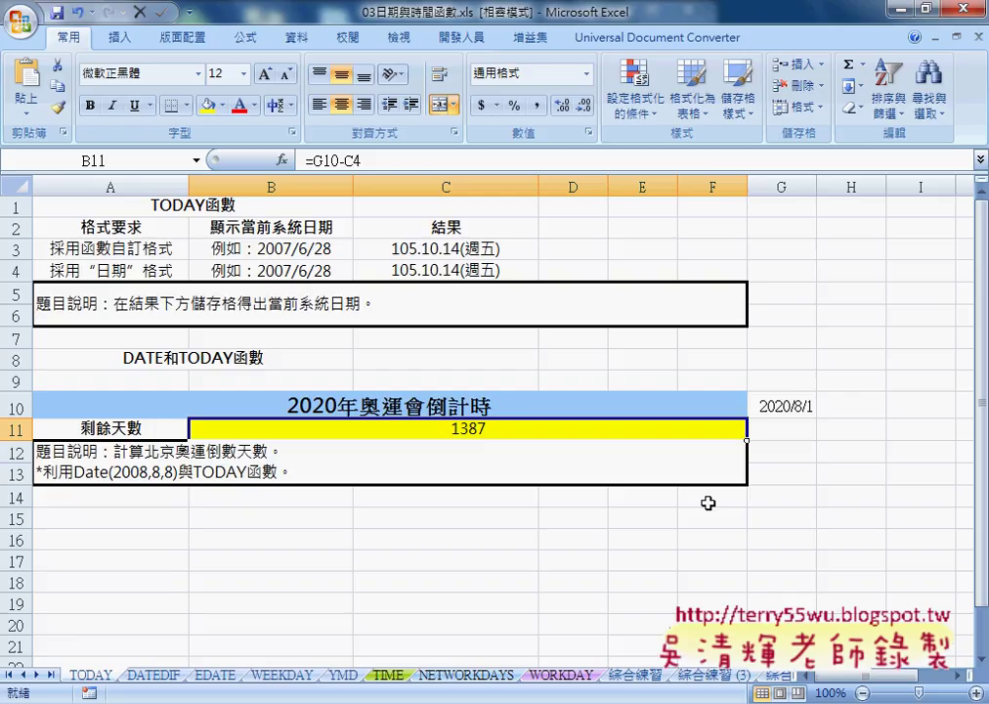
Step: Format the Olympic date cell G10 as General so it shows 44044
{"action": "left_click", "coordinate": [791, 407]}
{"action": "right_click", "coordinate": [792, 411]}
{"action": "left_click", "coordinate": [782, 303]}
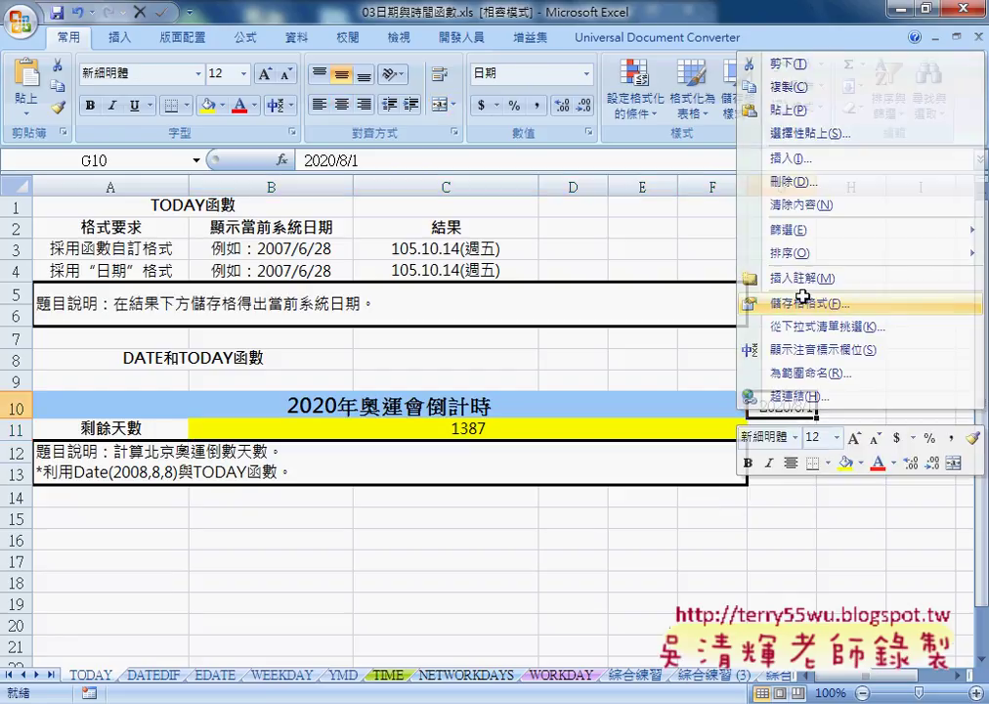
{"action": "left_click", "coordinate": [522, 159]}
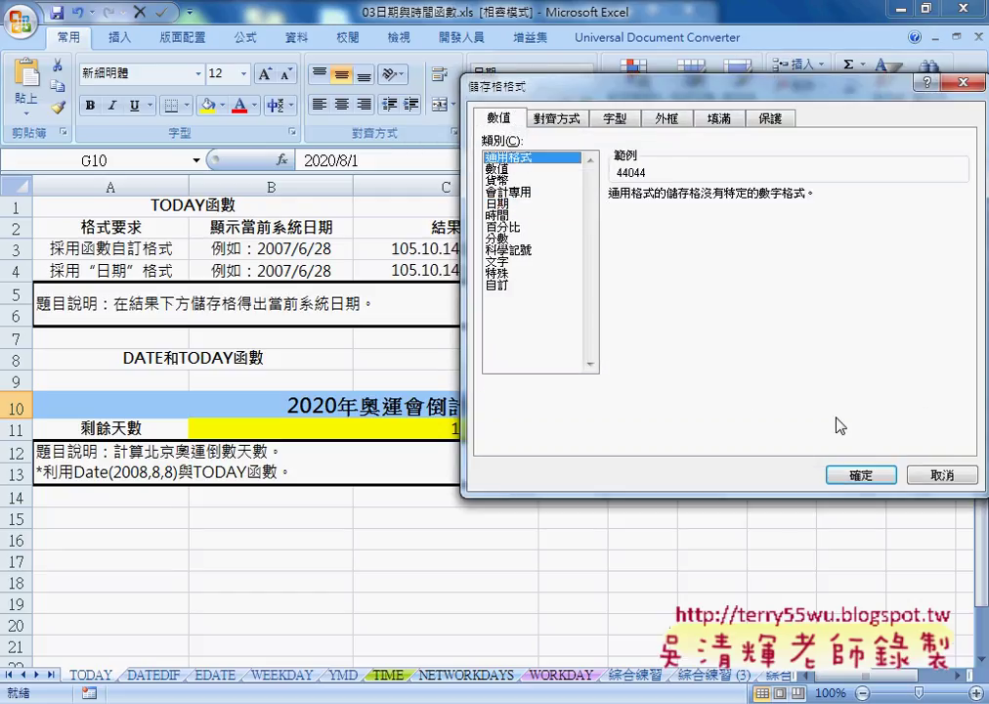
{"action": "left_click", "coordinate": [844, 474]}
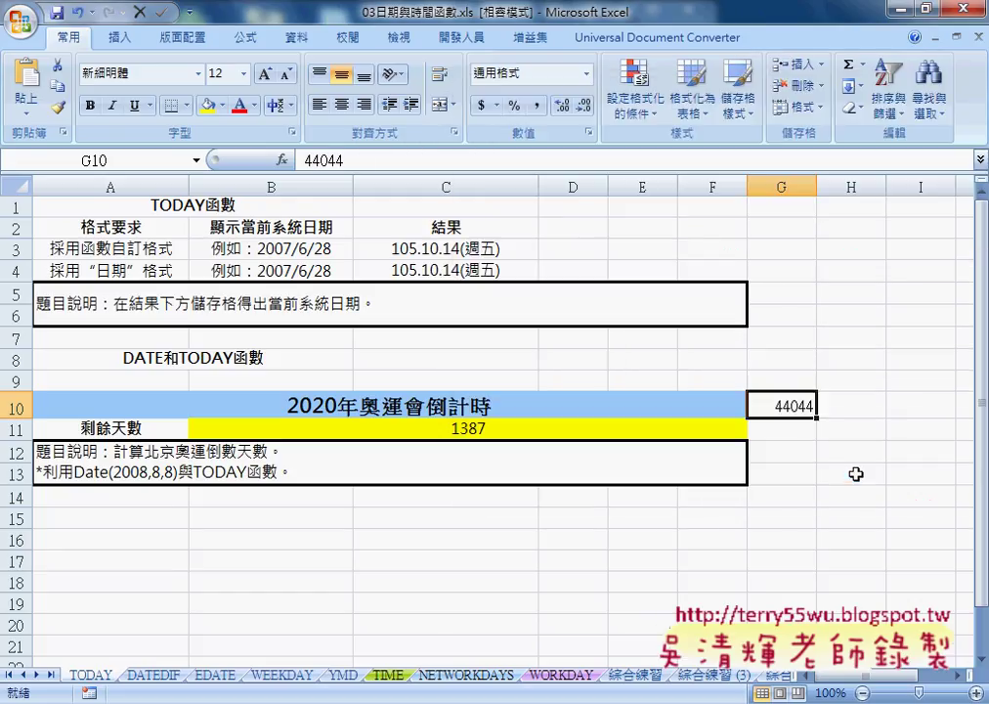
Step: Format C4's TODAY() result as General to show 42657, then recheck G10's serial value
{"action": "left_click", "coordinate": [459, 268]}
{"action": "right_click", "coordinate": [470, 271]}
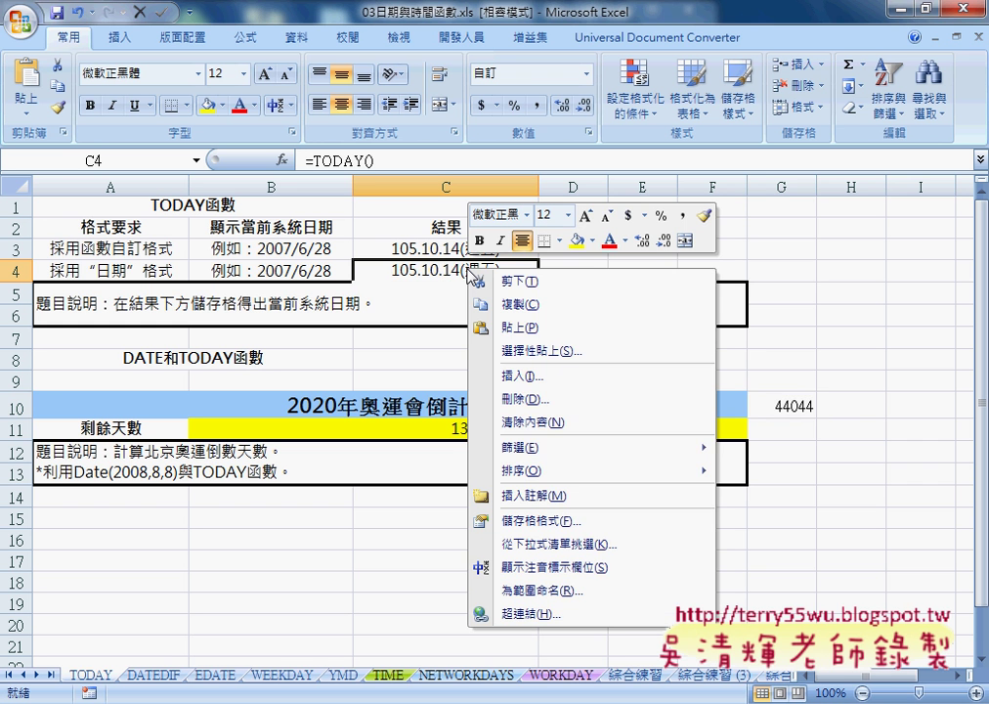
{"action": "left_click", "coordinate": [559, 521]}
{"action": "left_click", "coordinate": [364, 367]}
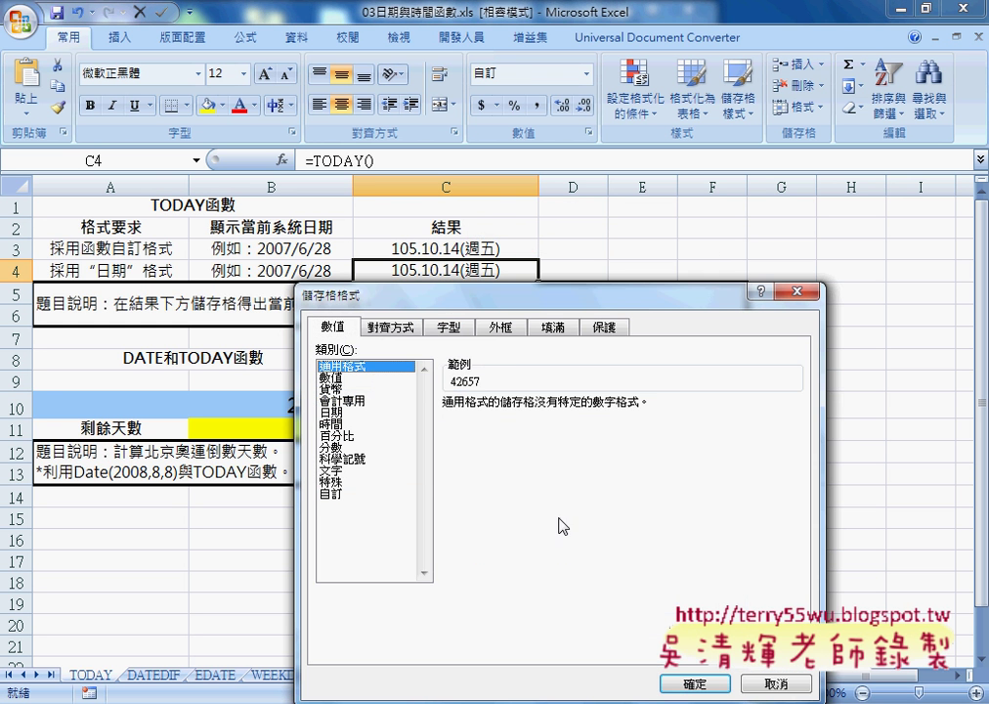
{"action": "left_click", "coordinate": [682, 684]}
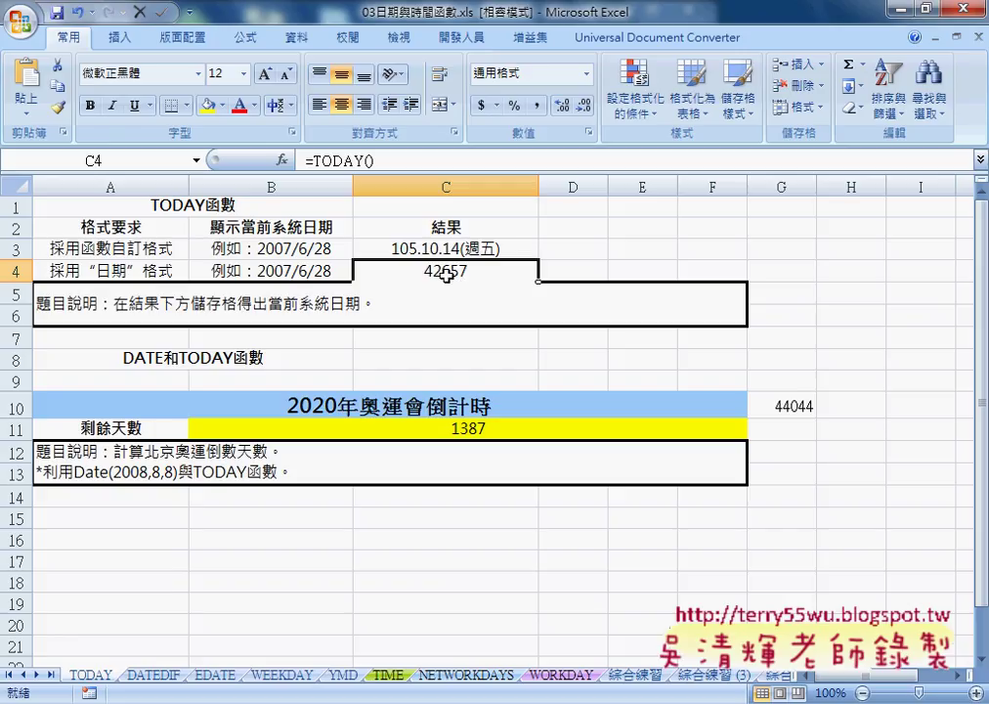
{"action": "left_click", "coordinate": [787, 407]}
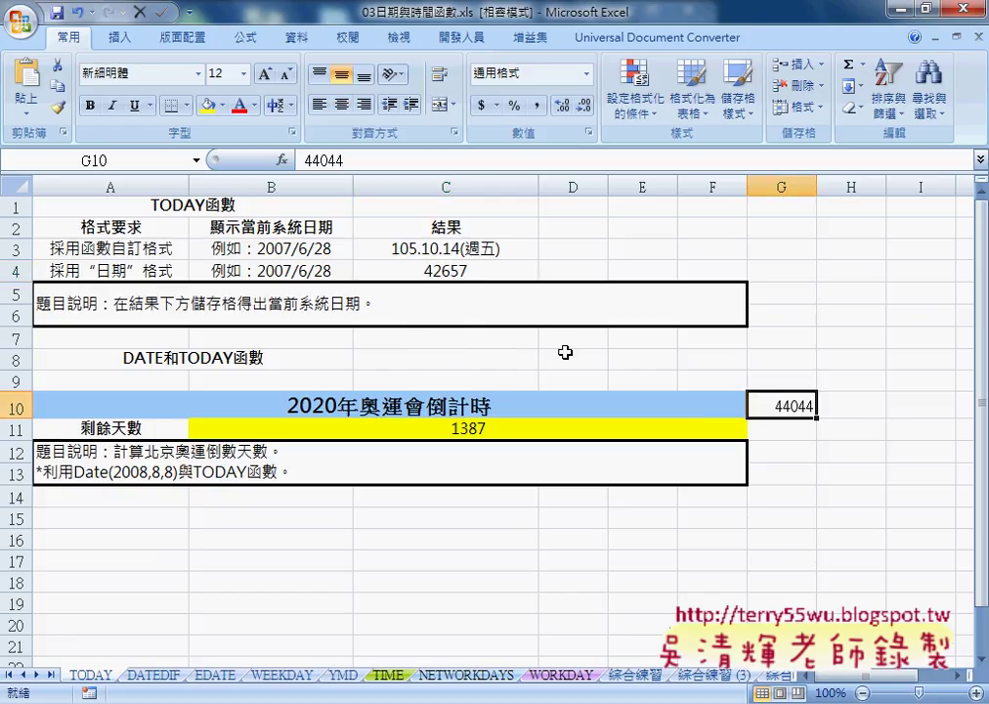
{"action": "left_click", "coordinate": [467, 272]}
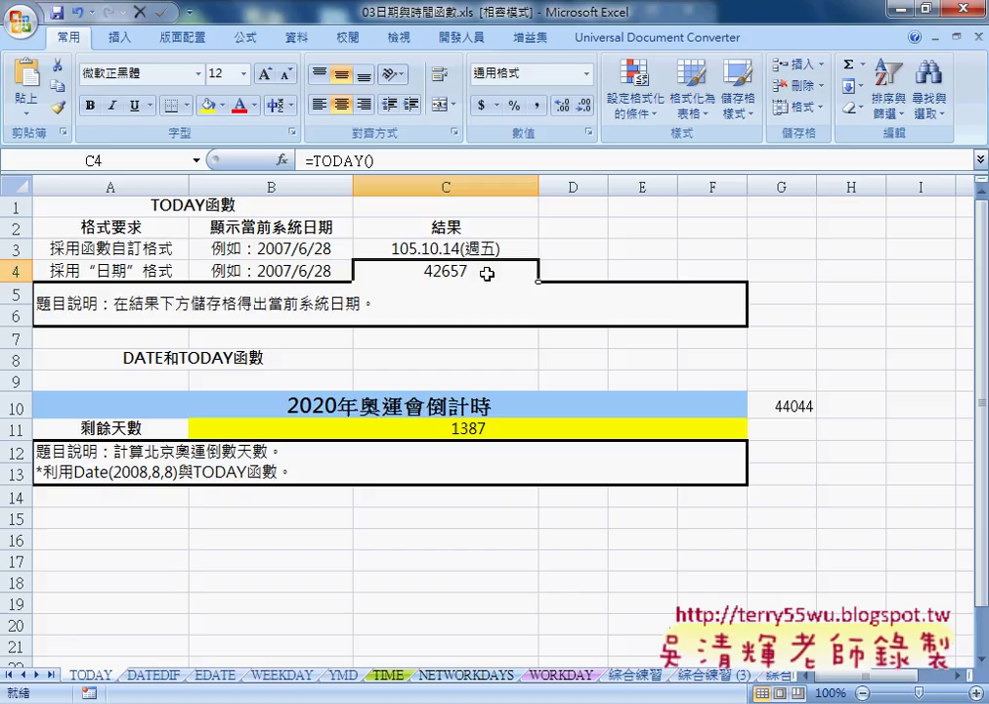
{"action": "left_click", "coordinate": [770, 401]}
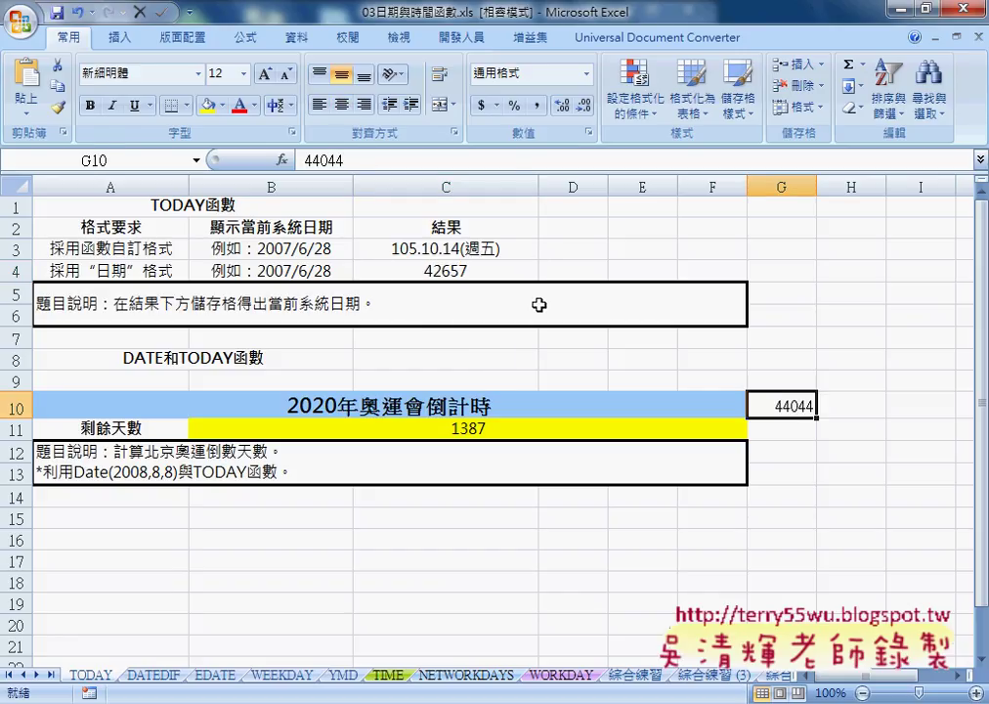
{"action": "left_click", "coordinate": [461, 267]}
{"action": "left_click", "coordinate": [474, 431]}
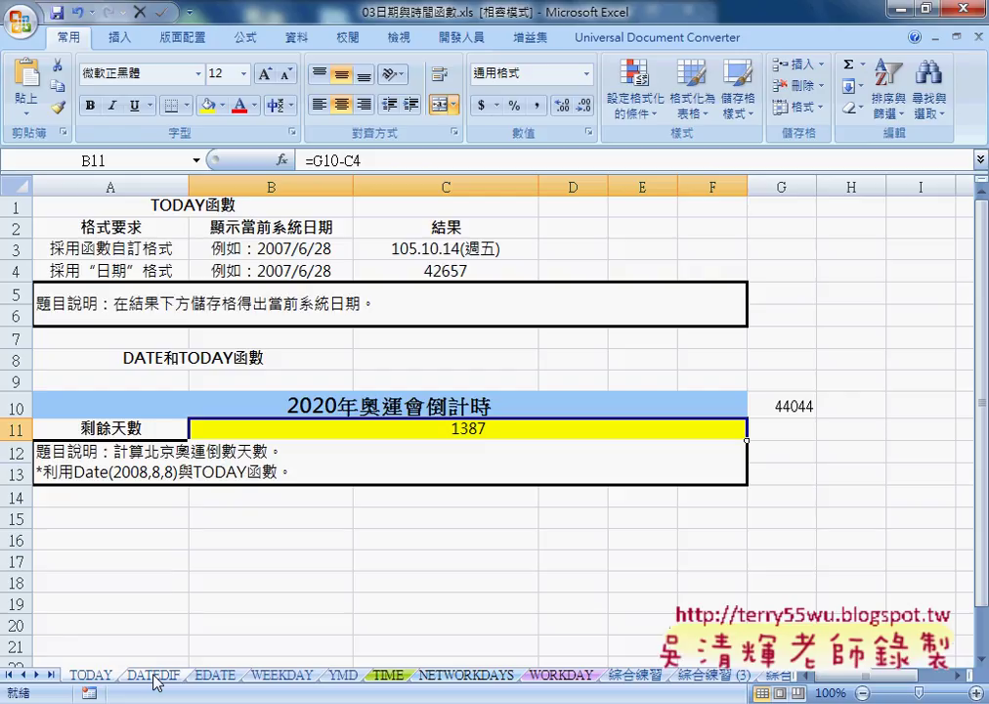
Step: On the DATEDIF sheet, delete the age results in C15:H19
{"action": "left_click", "coordinate": [156, 675]}
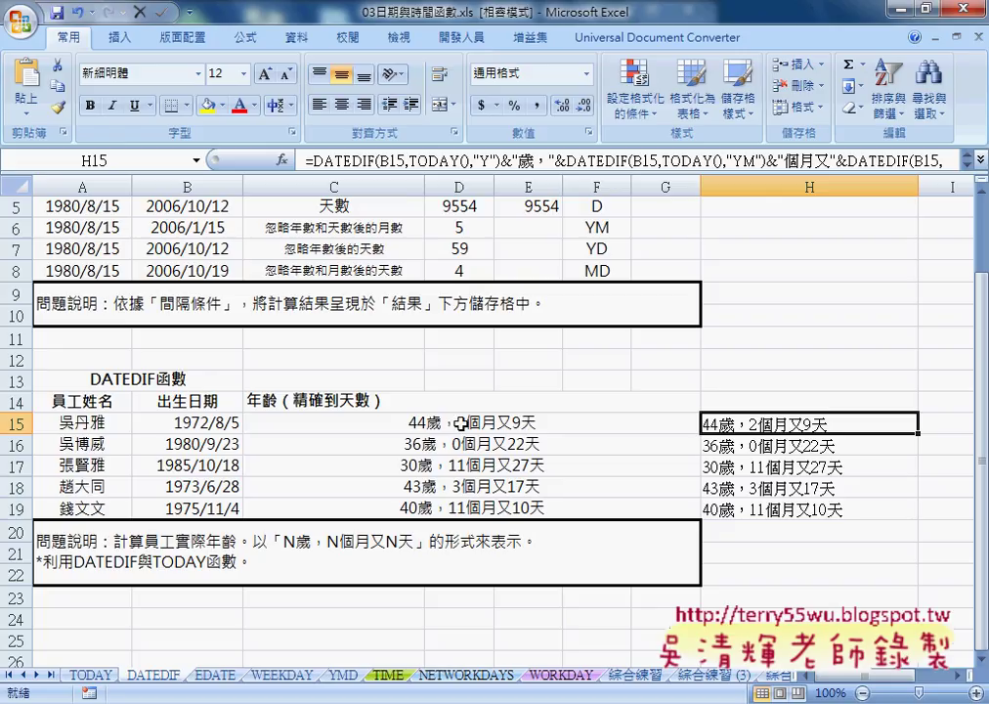
{"action": "left_click", "coordinate": [182, 422]}
{"action": "mouse_move", "coordinate": [325, 430]}
{"action": "left_mouse_down"}
{"action": "mouse_move", "coordinate": [549, 446]}
{"action": "mouse_move", "coordinate": [768, 503]}
{"action": "left_mouse_up"}
{"action": "key", "text": "Delete"}
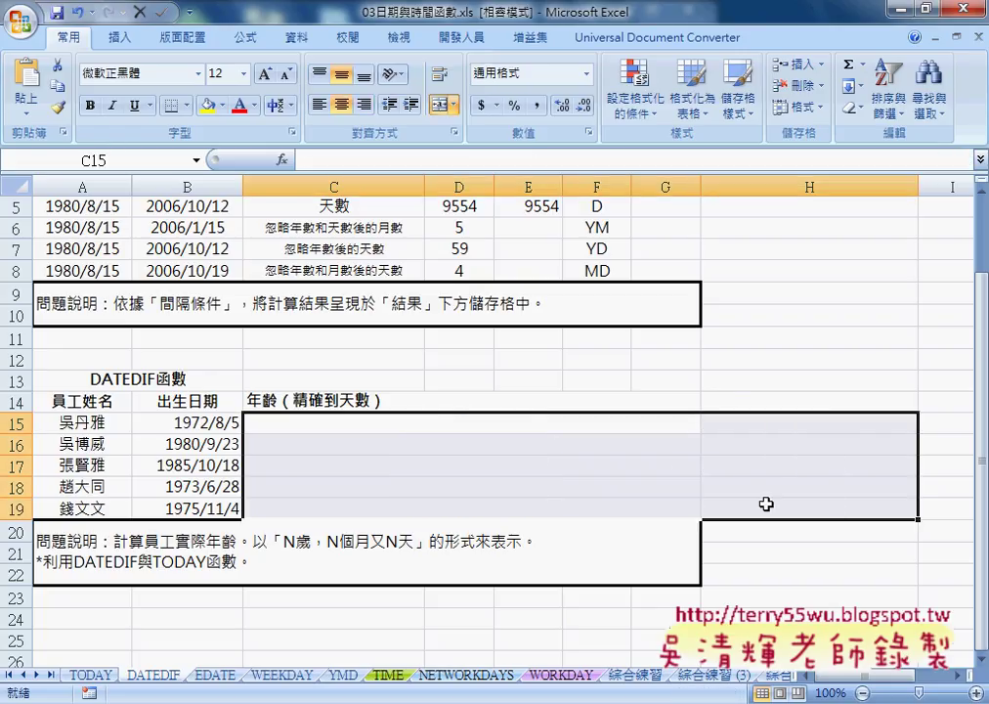
Step: Undo the deletion to restore the age formulas and select C15
{"action": "left_click", "coordinate": [210, 422]}
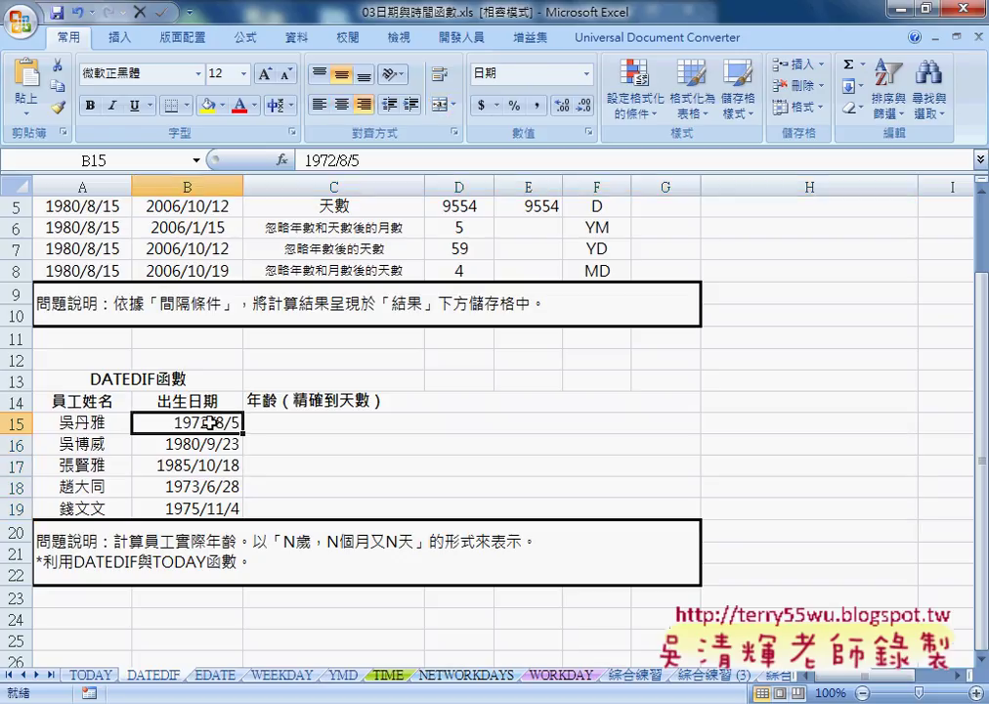
{"action": "left_click", "coordinate": [347, 425]}
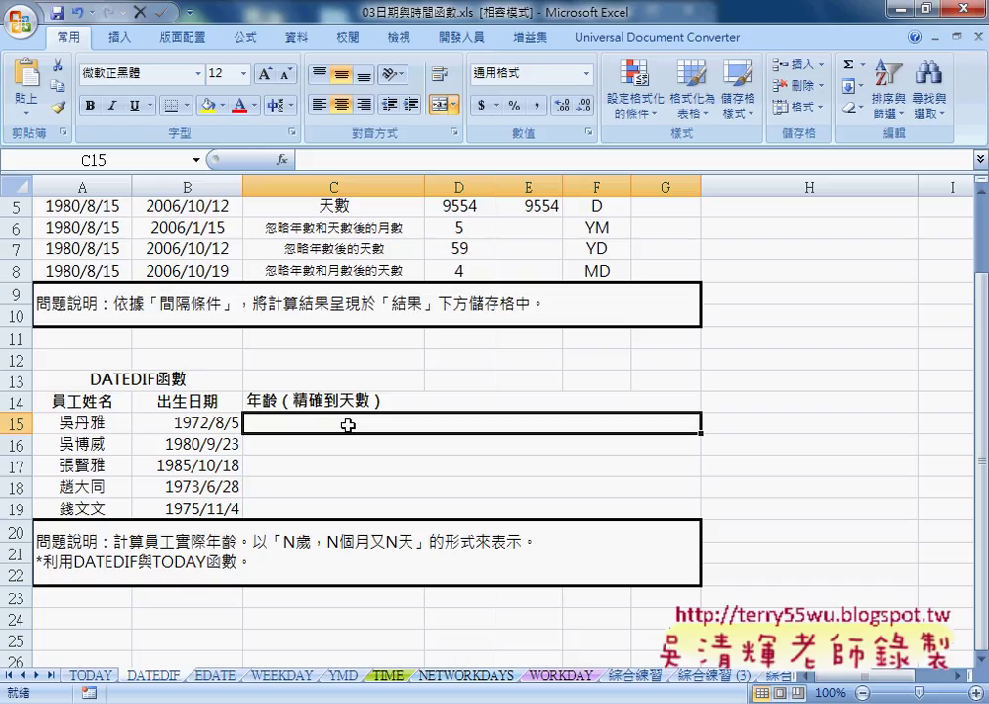
{"action": "key", "text": "ctrl+z"}
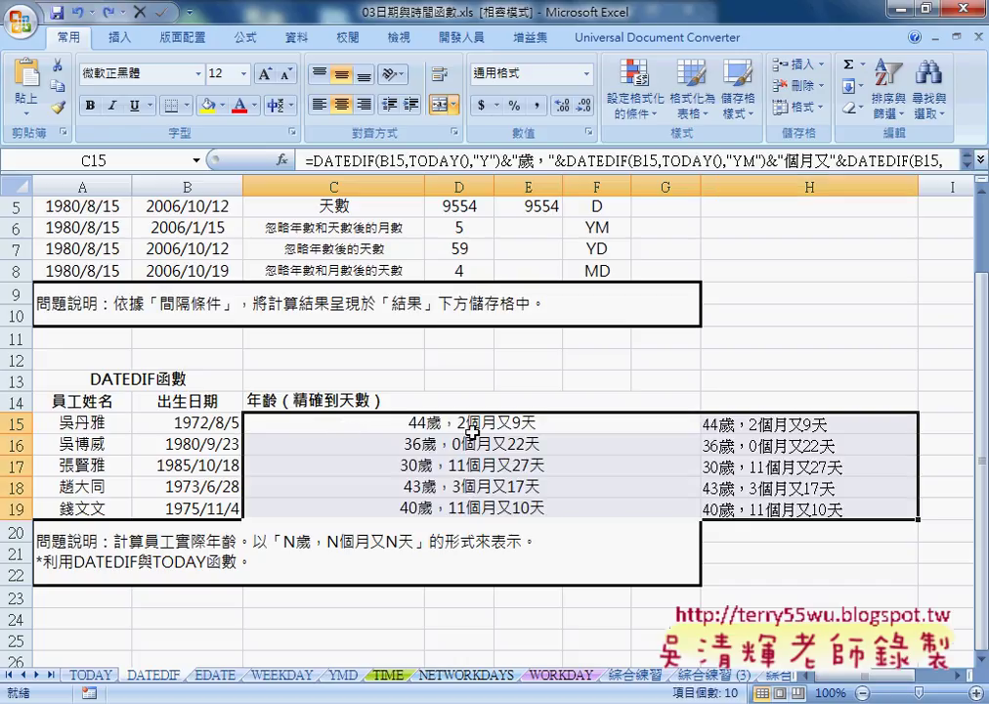
{"action": "left_click", "coordinate": [577, 430]}
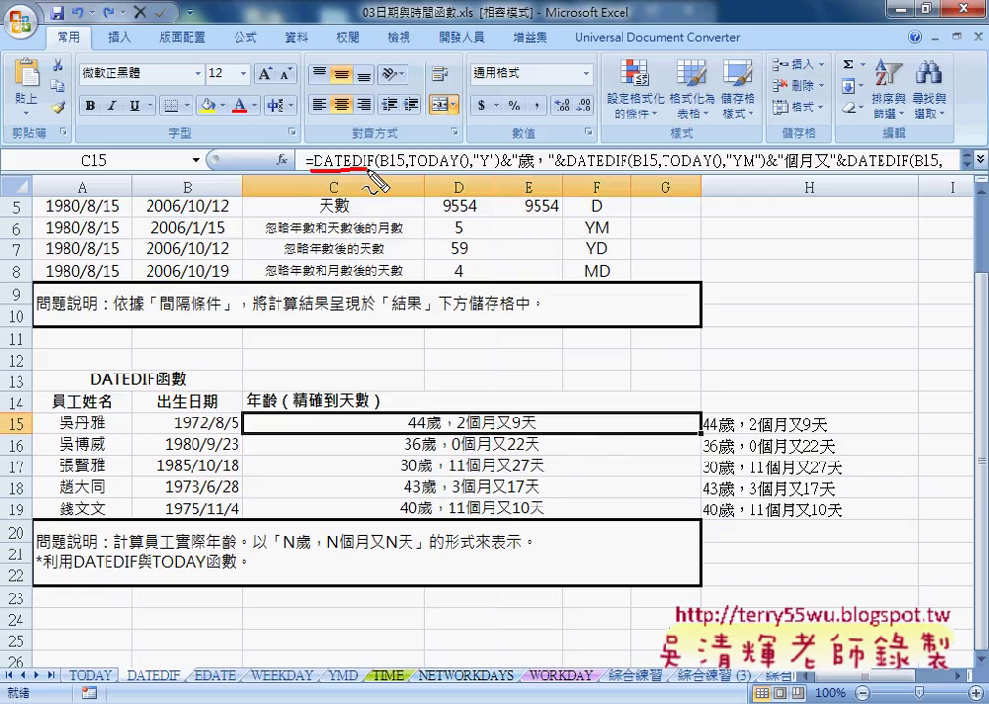
Step: Review C15's full DATEDIF formula in the expanded formula bar without changes, then return to TODAY
{"action": "left_click_drag", "start_coordinate": [311, 169], "coordinate": [373, 168]}
{"action": "key", "text": "Escape"}
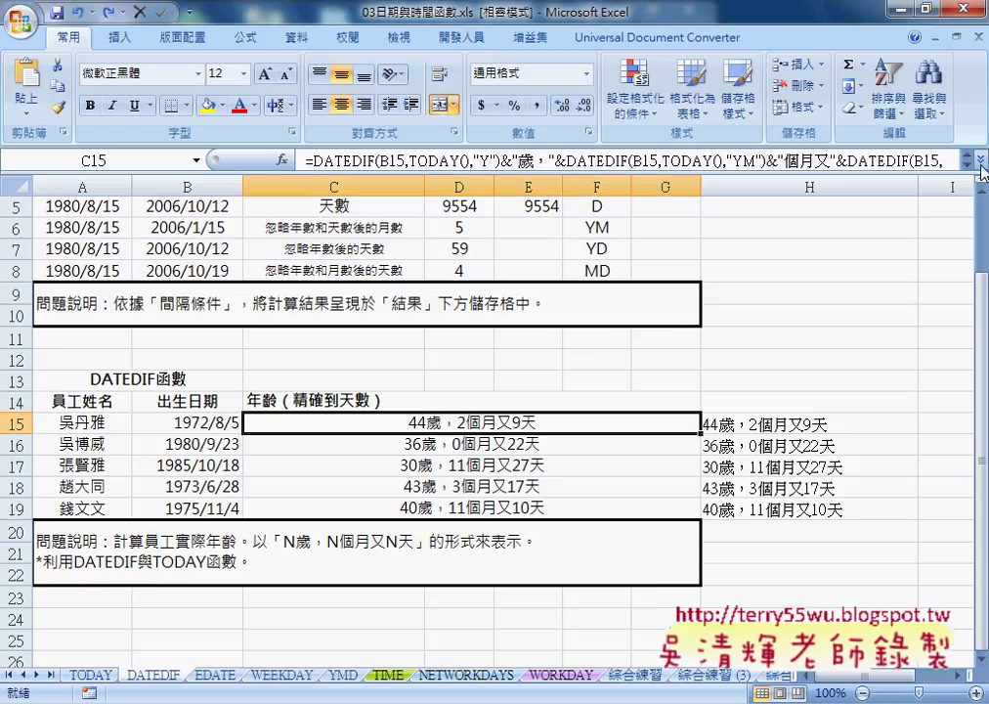
{"action": "left_click", "coordinate": [980, 159]}
{"action": "left_click", "coordinate": [536, 187]}
{"action": "left_click_drag", "start_coordinate": [536, 187], "coordinate": [306, 160]}
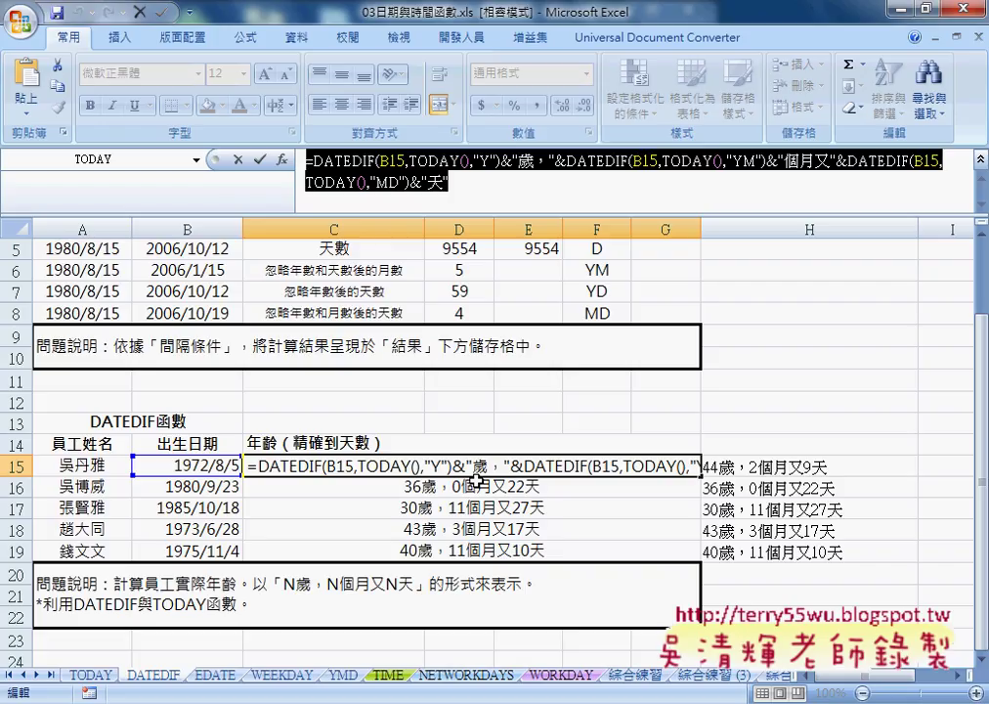
{"action": "key", "text": "Escape"}
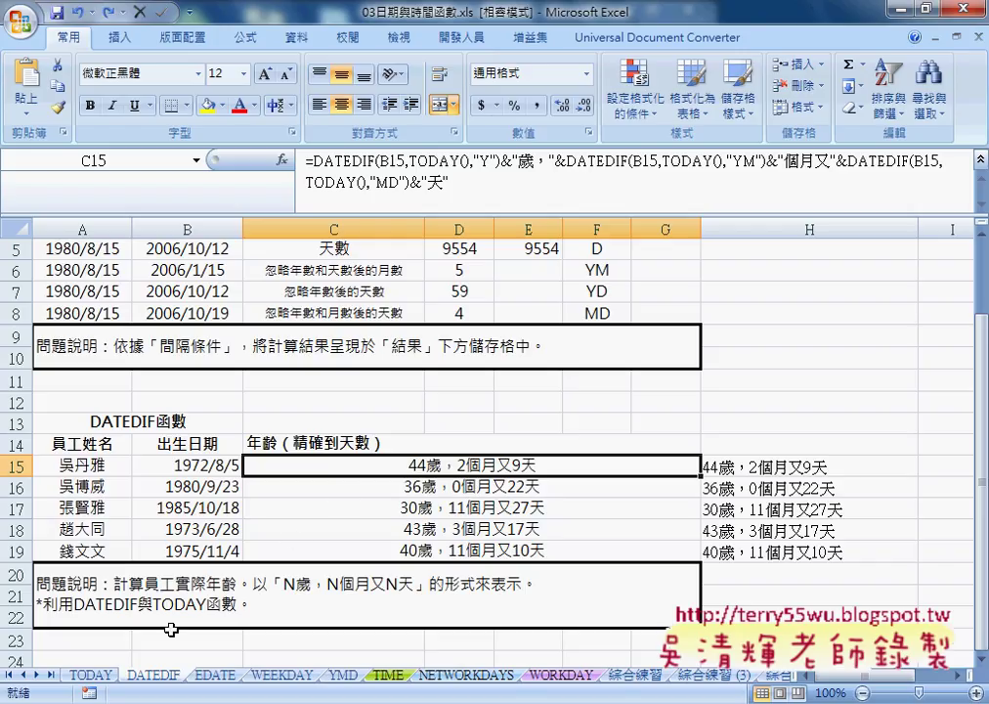
{"action": "left_click", "coordinate": [92, 676]}
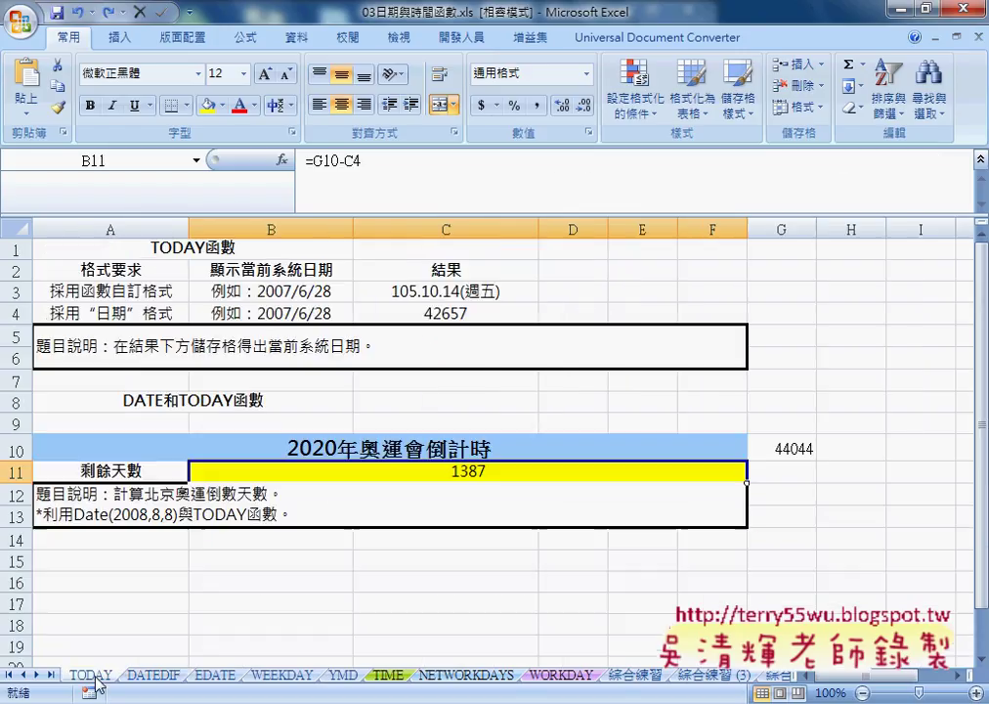
{"action": "left_click", "coordinate": [650, 676]}
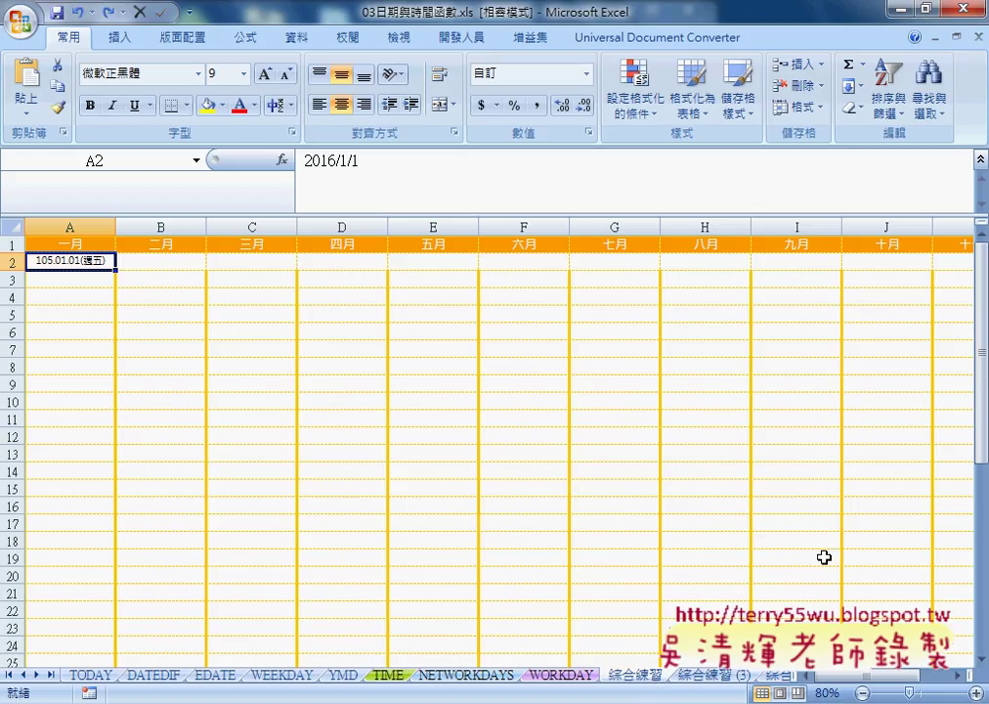
{"action": "left_click", "coordinate": [91, 676]}
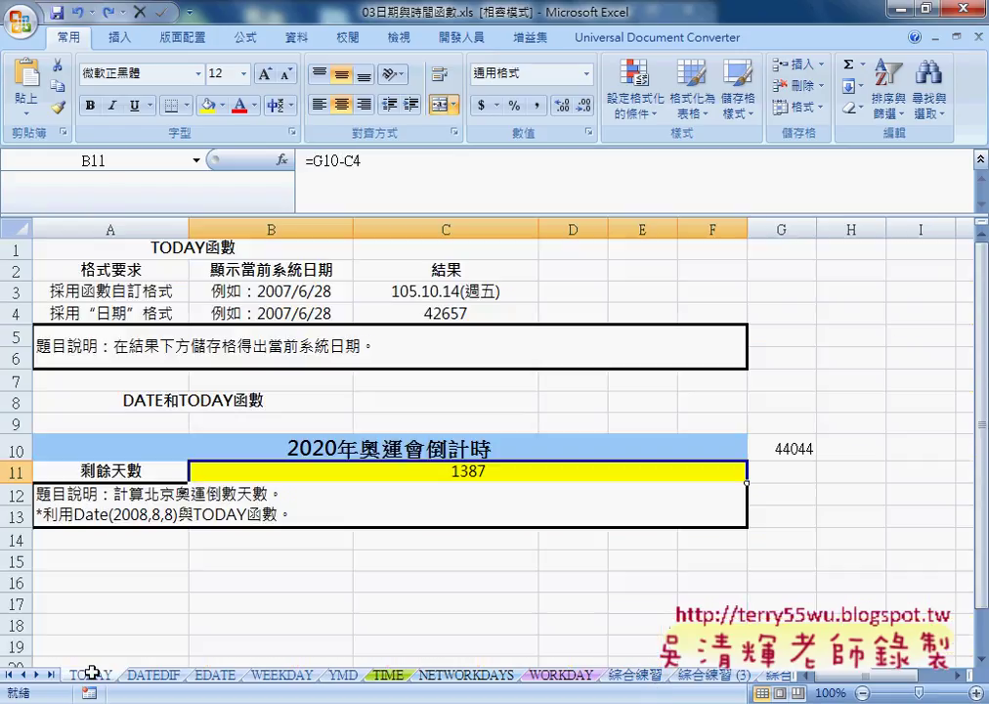
{"action": "left_click", "coordinate": [451, 289]}
{"action": "left_click", "coordinate": [451, 314]}
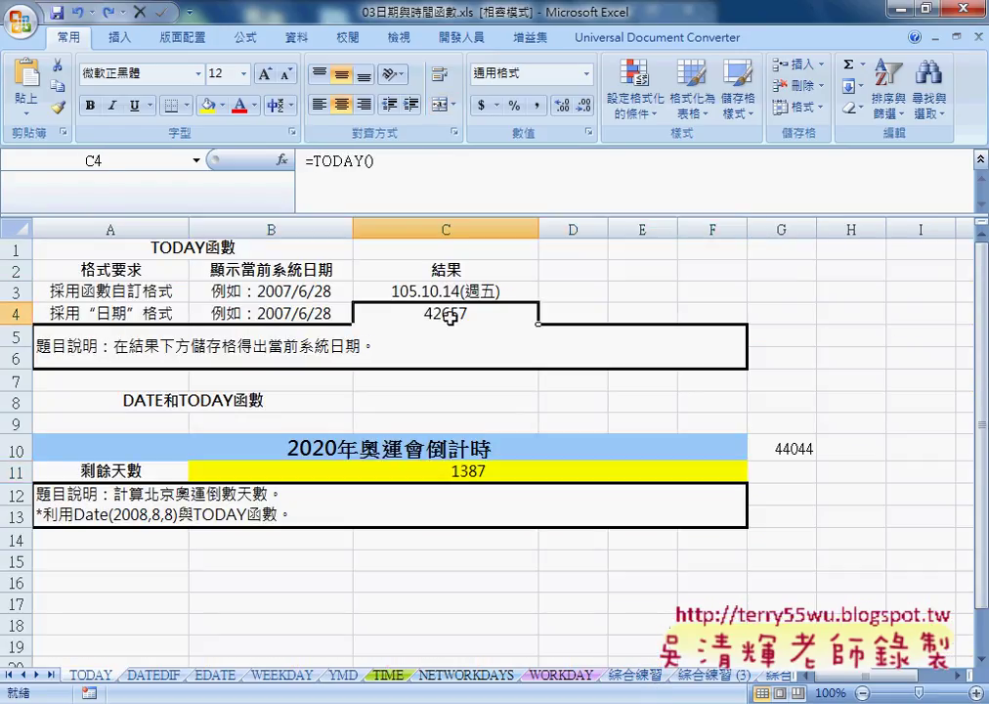
{"action": "left_click", "coordinate": [452, 291]}
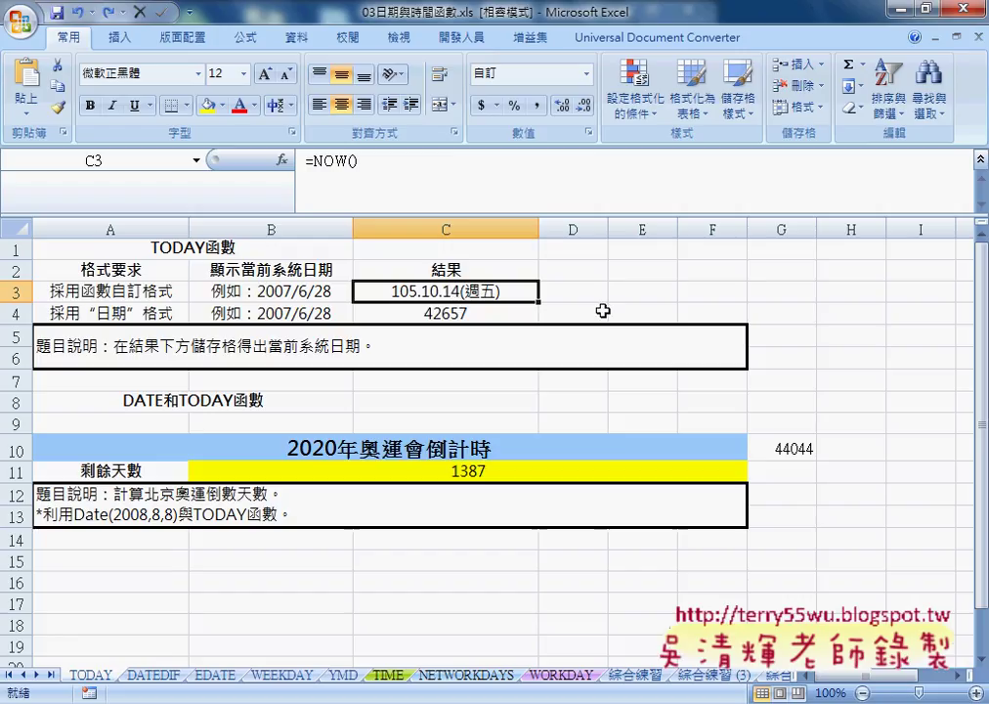
{"action": "left_click", "coordinate": [471, 472]}
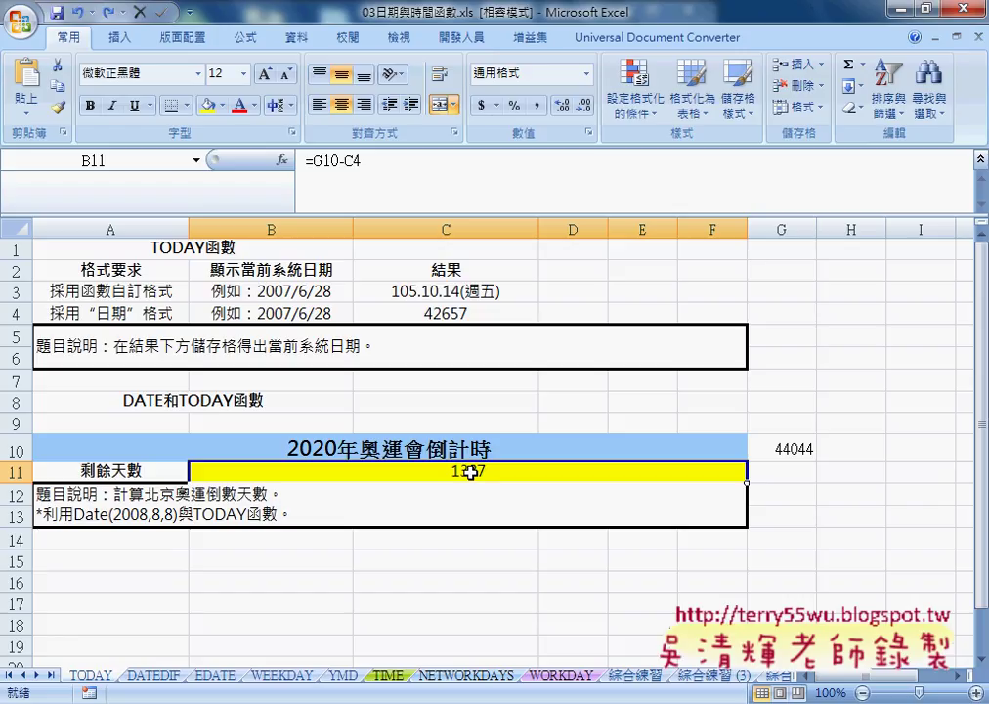
{"action": "left_click", "coordinate": [801, 475]}
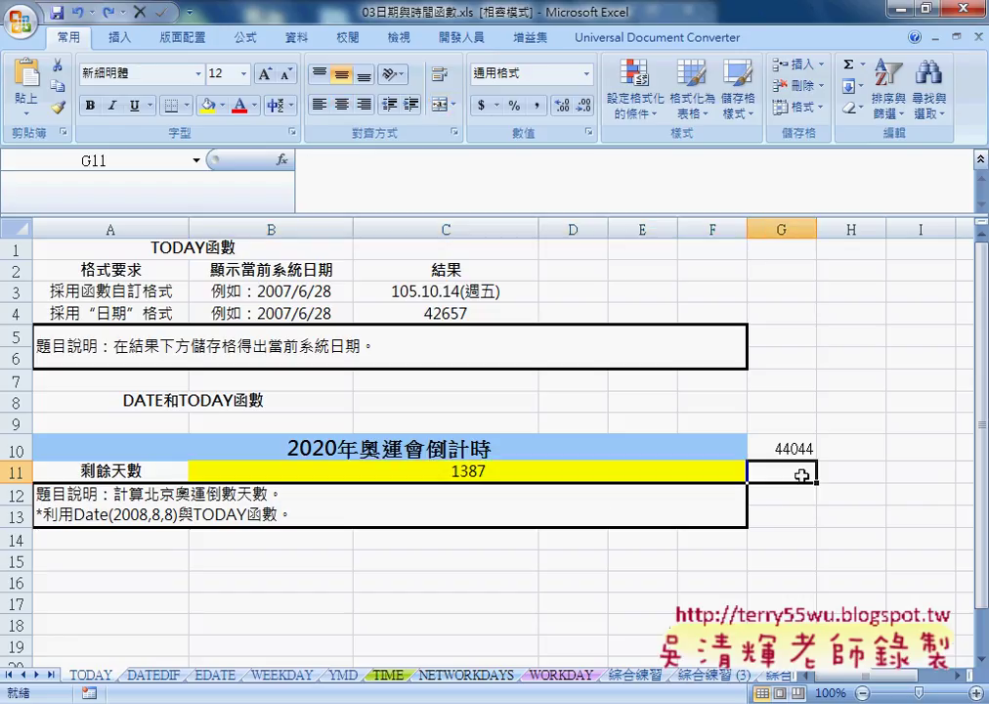
{"action": "left_click", "coordinate": [788, 447]}
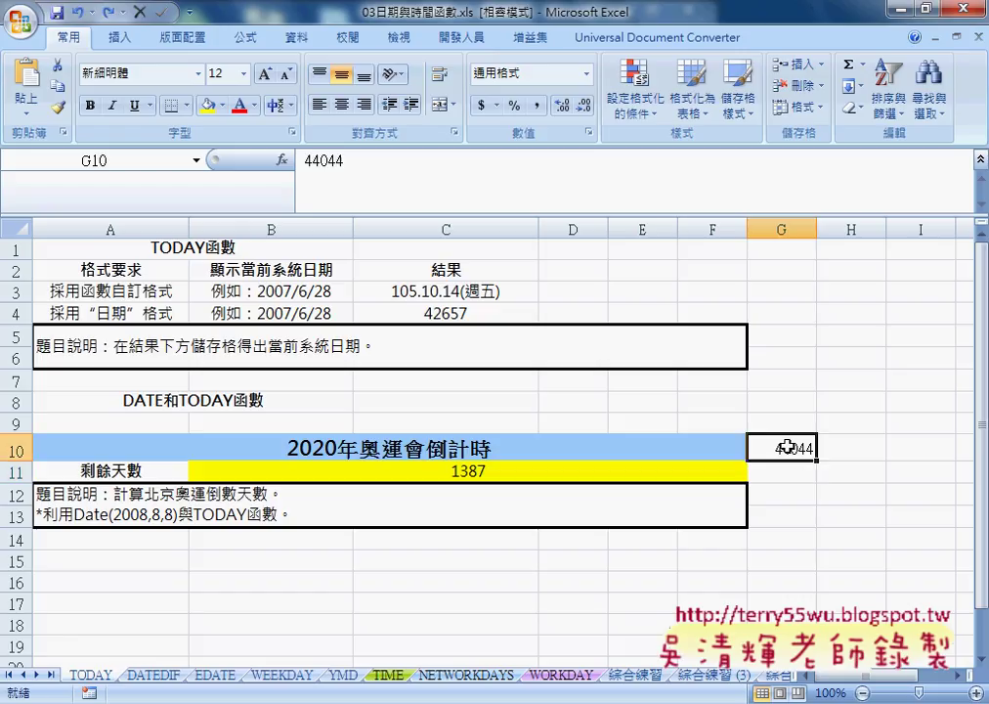